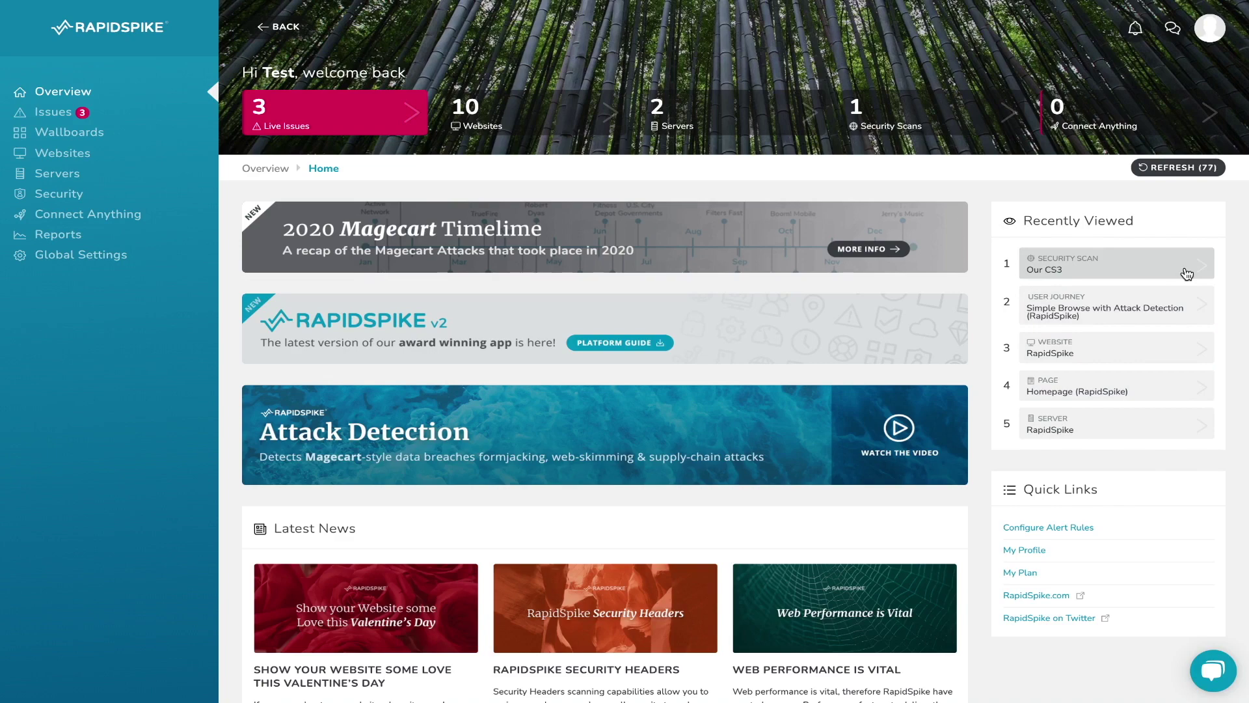
- Open the User Journeys wallboard from Issues > Wallboards to see the RapidSpike journey timeline
{"action": "left_click", "coordinate": [124, 117]}
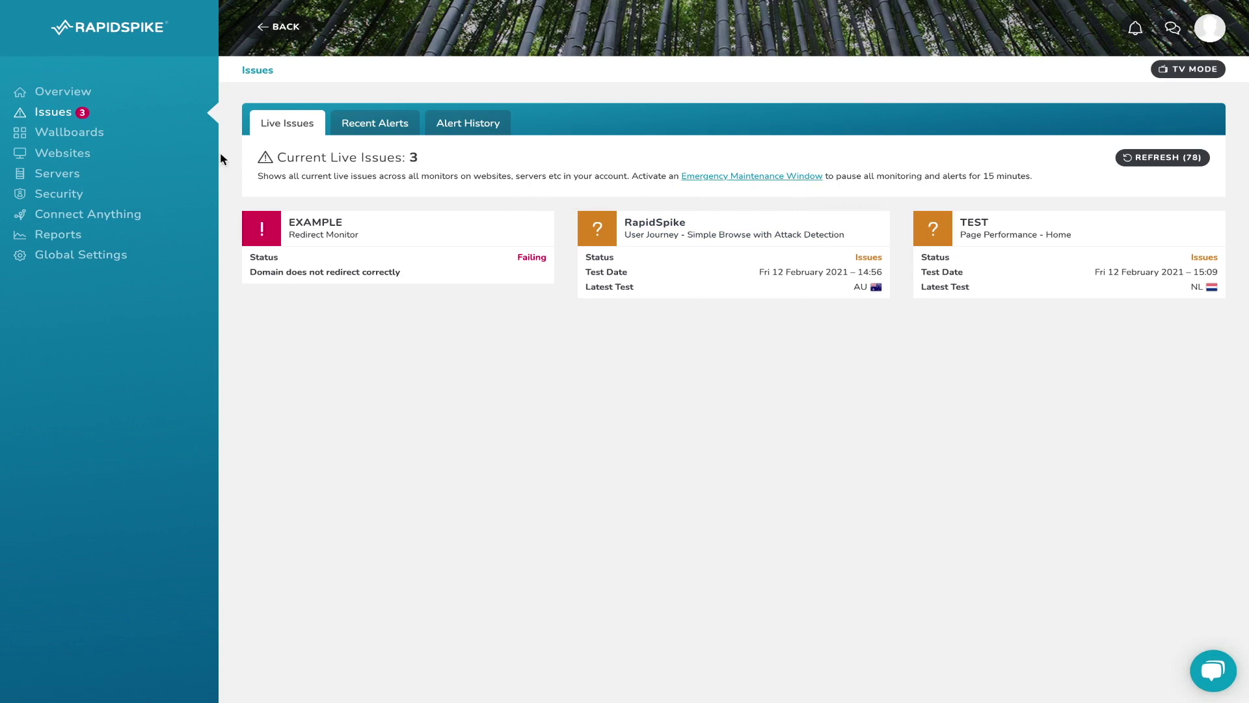
{"action": "left_click", "coordinate": [127, 138]}
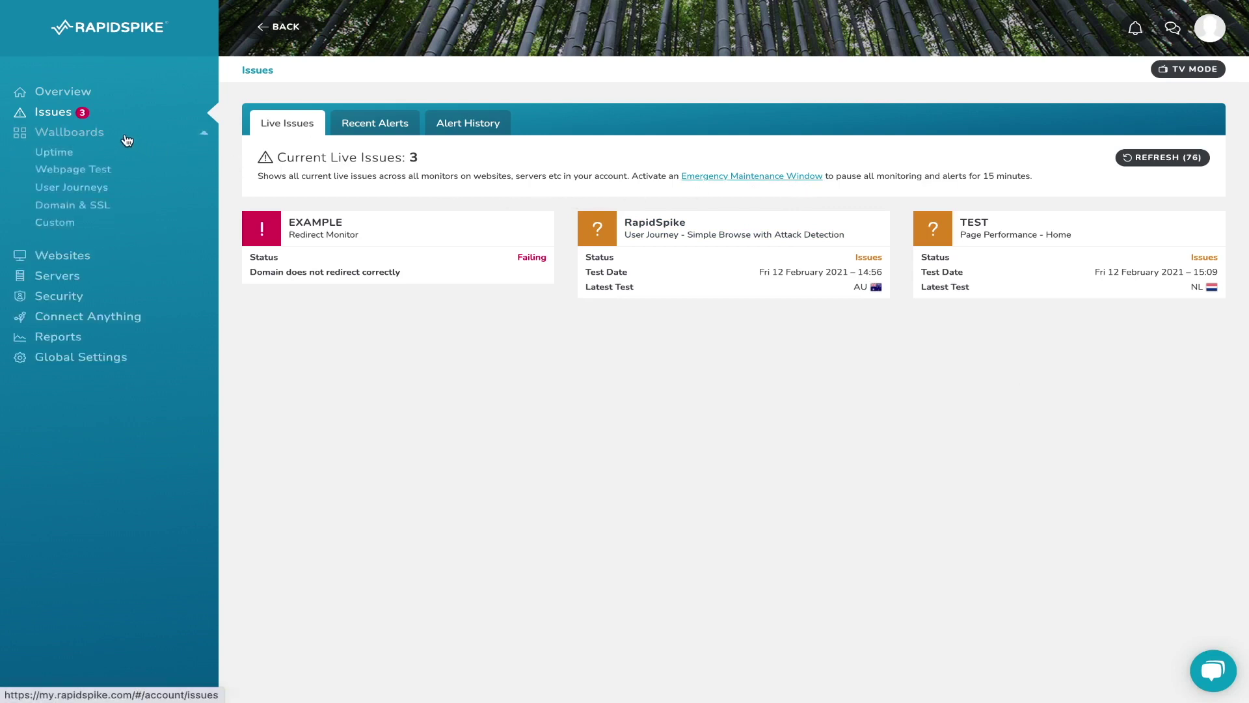
{"action": "left_click", "coordinate": [119, 188]}
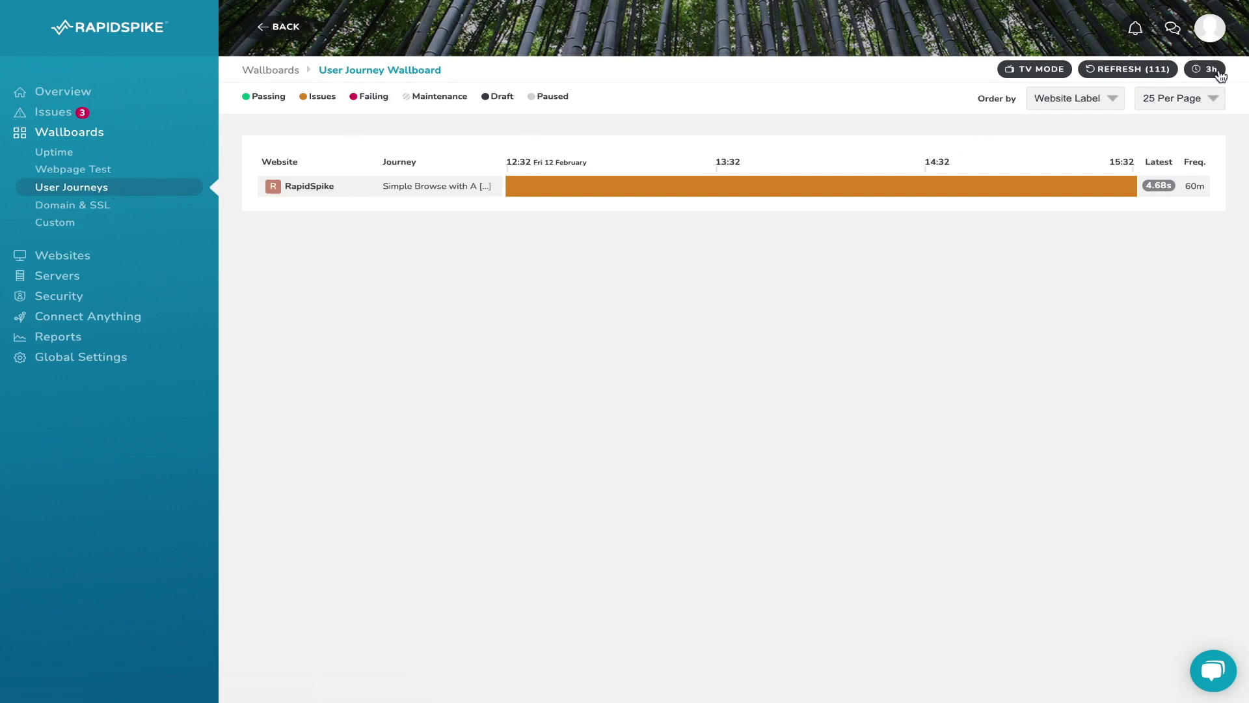
- From the Websites list, start a new website with https prefix and Advanced monitoring level
{"action": "left_click", "coordinate": [98, 257]}
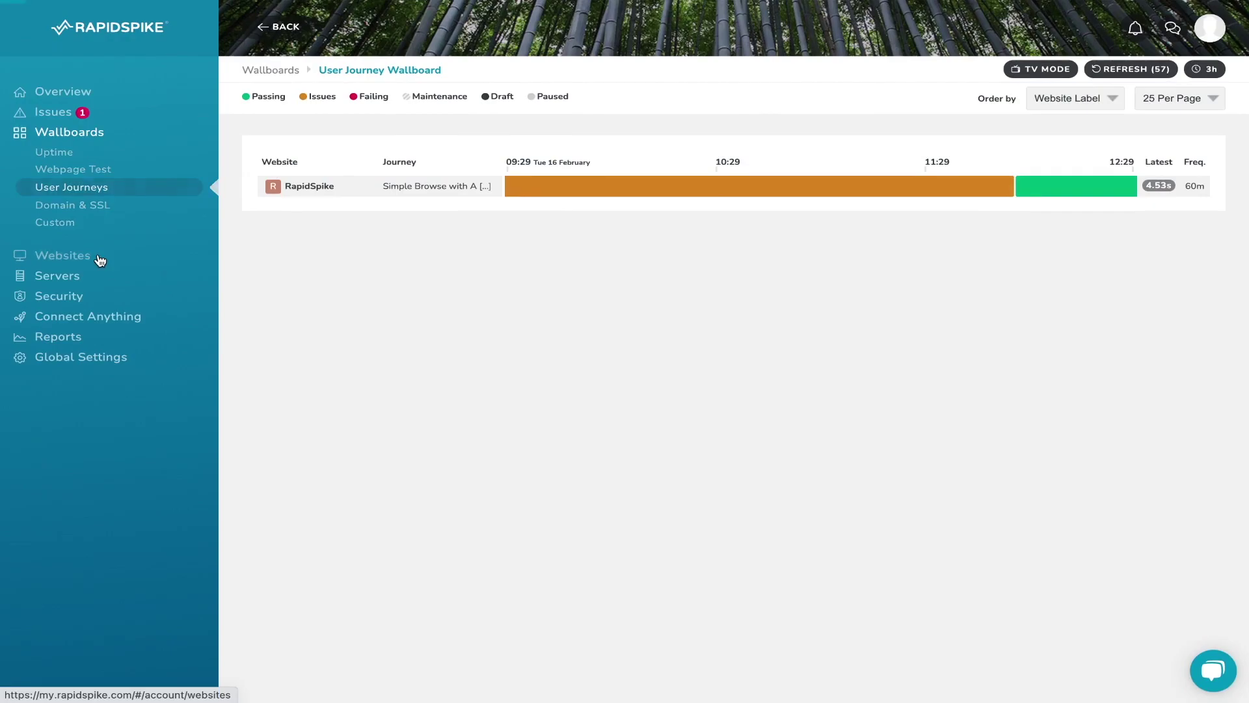
{"action": "left_click", "coordinate": [1180, 108]}
{"action": "left_click", "coordinate": [881, 156]}
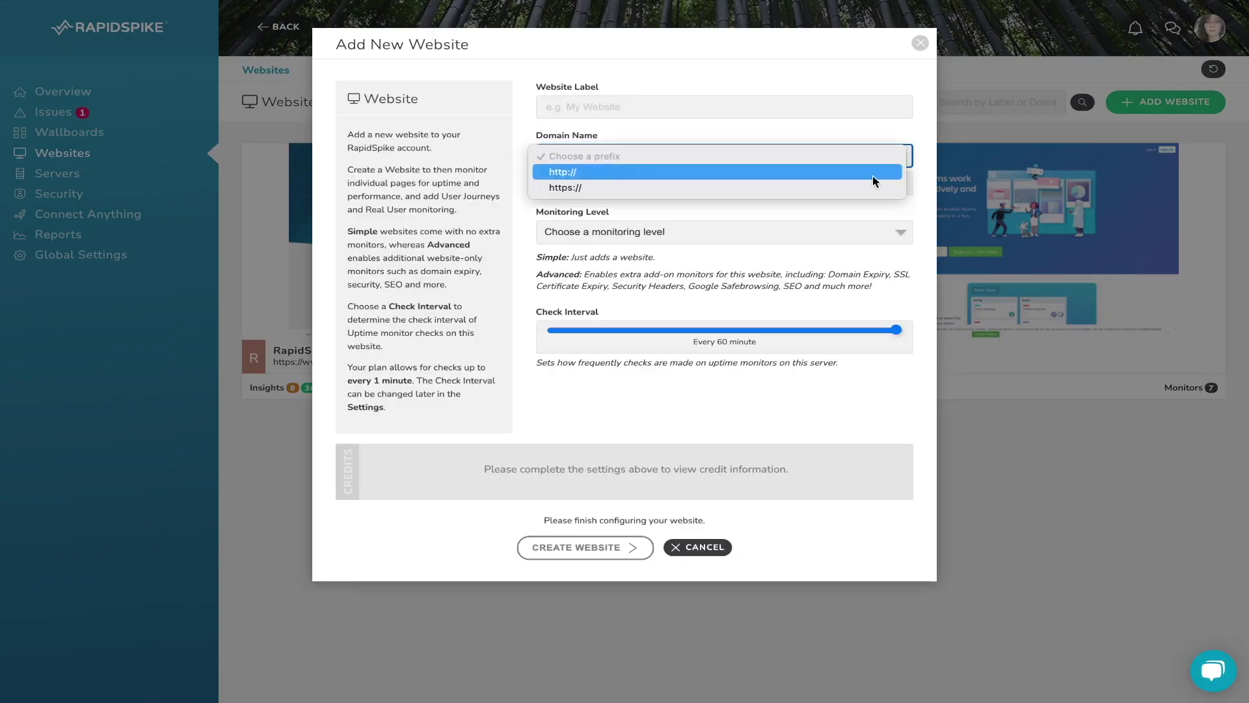
{"action": "left_click", "coordinate": [847, 183]}
{"action": "left_click", "coordinate": [715, 215]}
{"action": "left_click", "coordinate": [748, 232]}
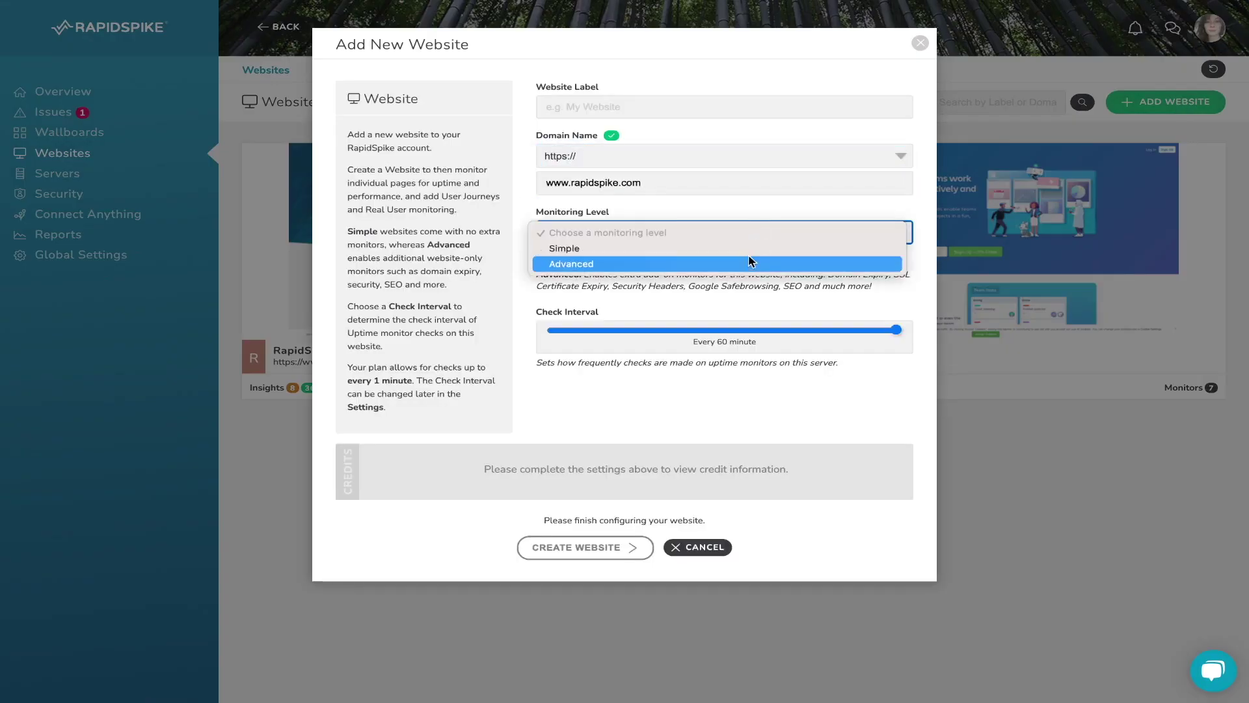
{"action": "left_click", "coordinate": [747, 265]}
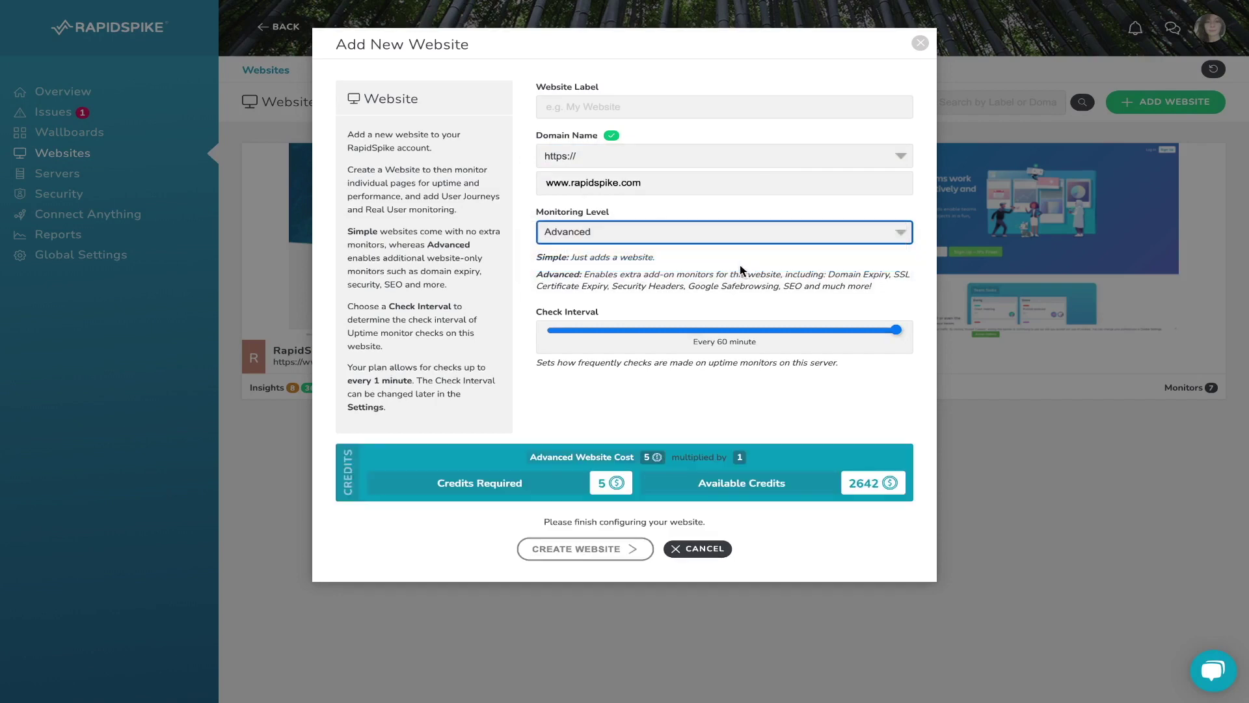
- Label the trial website TEST, then close the form and discard it
{"action": "left_click", "coordinate": [682, 104]}
{"action": "left_click", "coordinate": [628, 140]}
{"action": "type", "text": "TEST"}
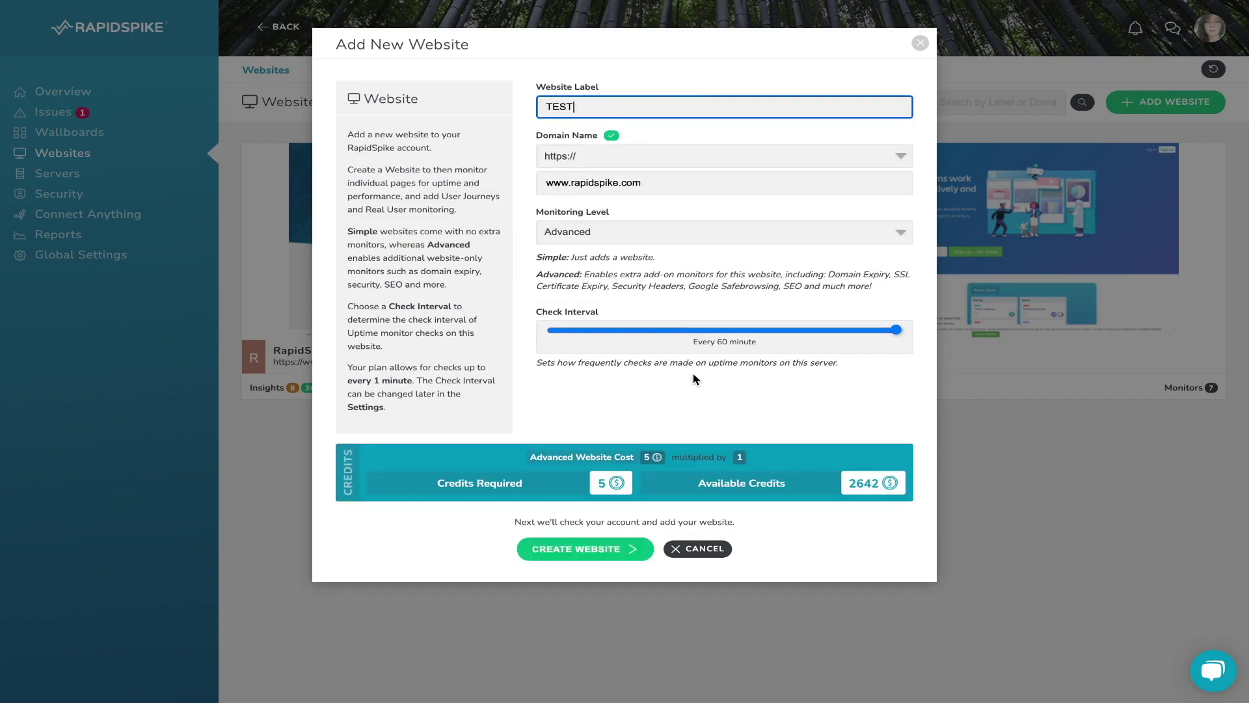
{"action": "left_click", "coordinate": [920, 43]}
{"action": "left_click", "coordinate": [800, 89]}
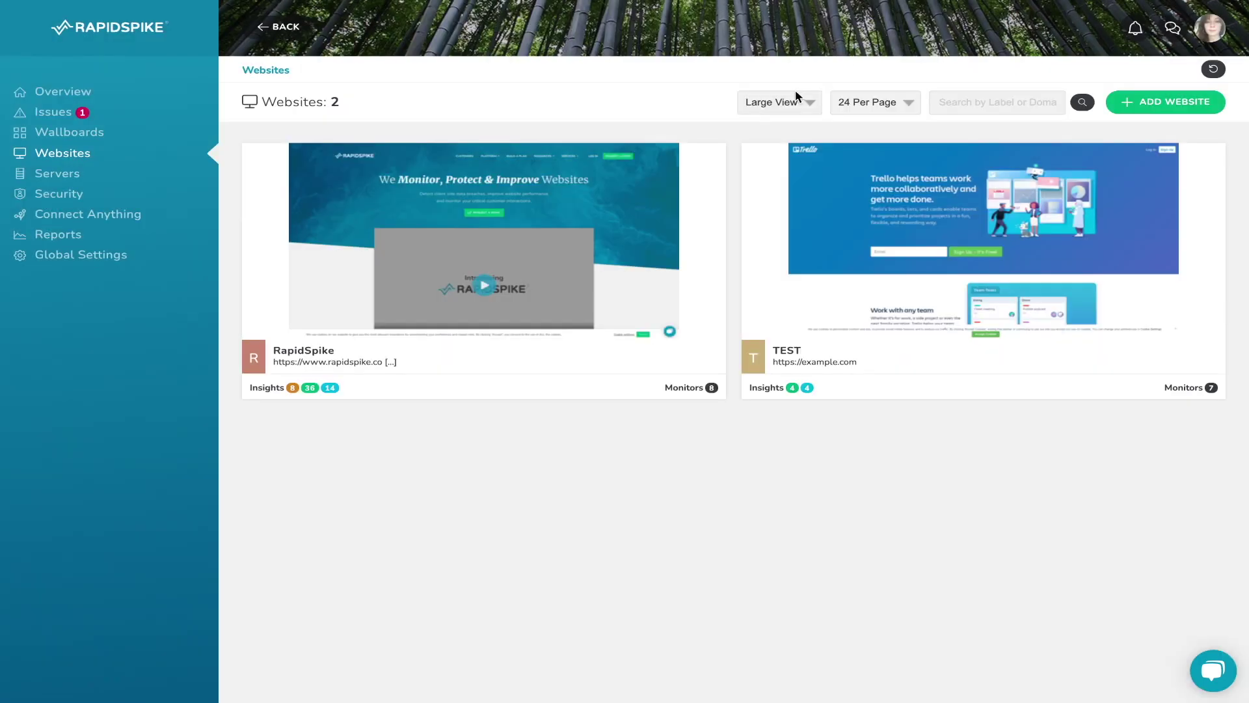
- Open the RapidSpike website overview, keep the 1d period, and go to its Pages list
{"action": "left_click", "coordinate": [673, 183]}
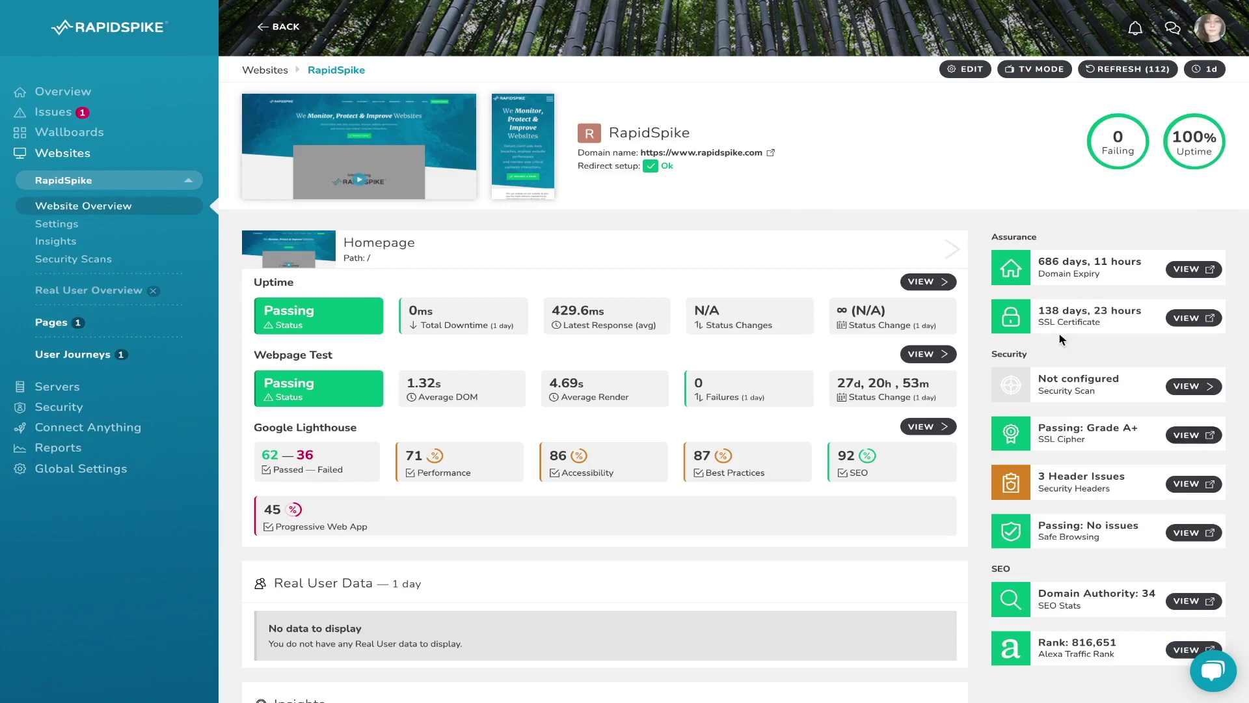
{"action": "left_click", "coordinate": [1210, 73]}
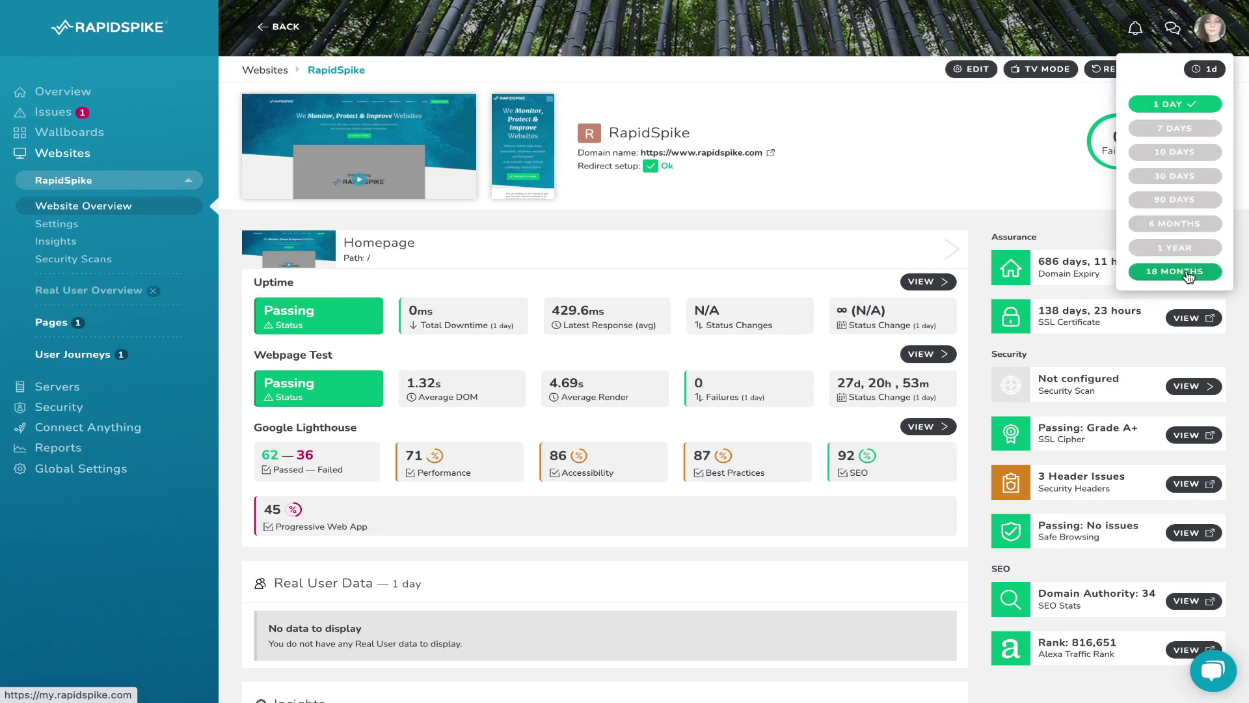
{"action": "left_click", "coordinate": [850, 114]}
{"action": "scroll", "coordinate": [735, 318], "scroll_direction": "down", "scroll_amount": 1}
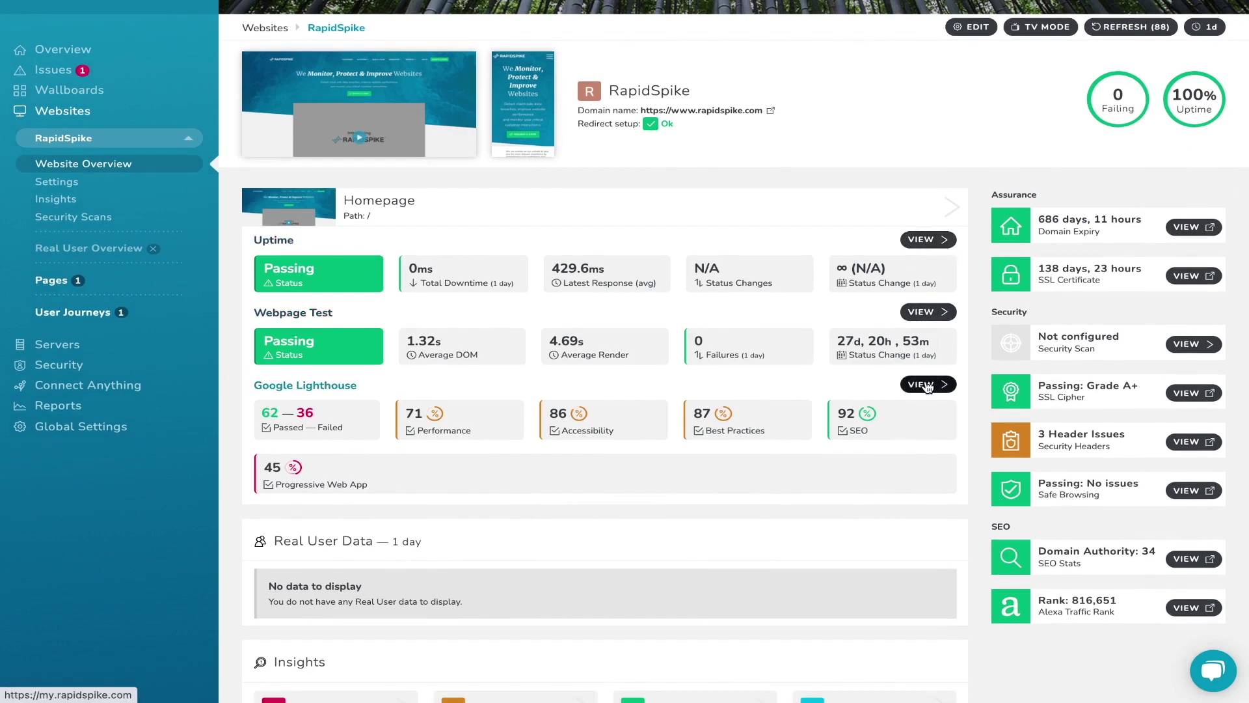
{"action": "left_click", "coordinate": [68, 280]}
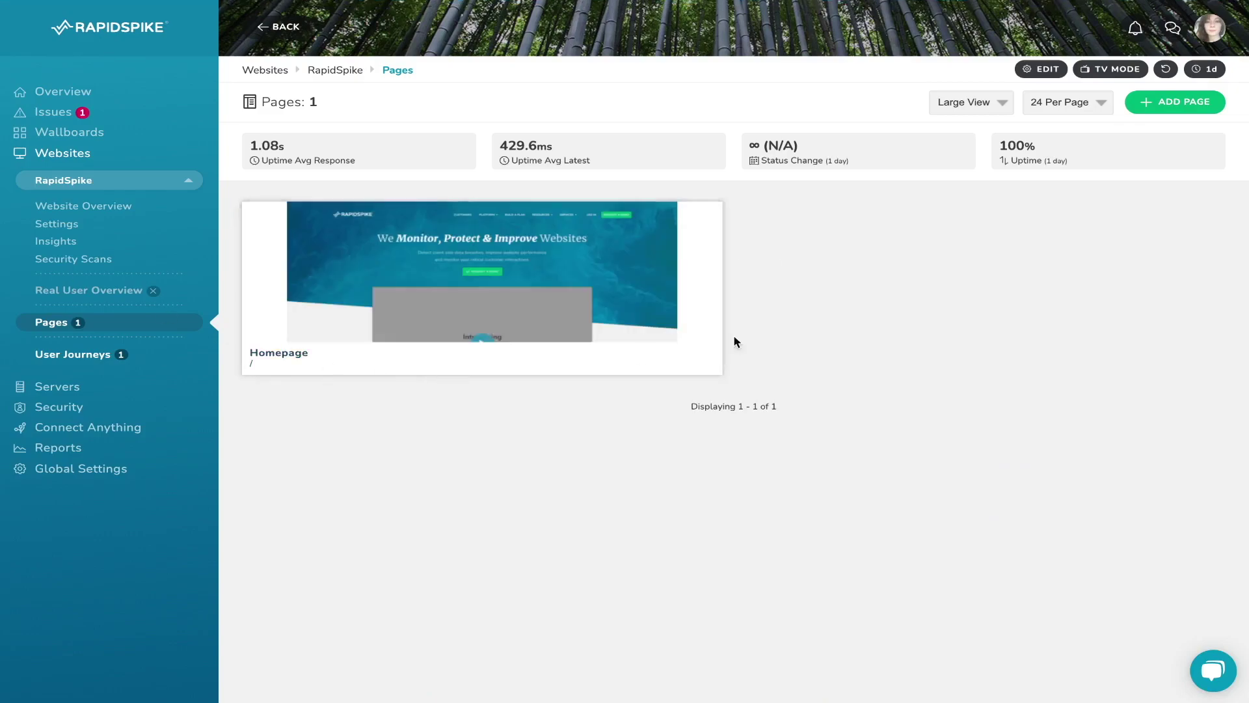
- Cancel a trial Add Page form and open the Homepage page's overview
{"action": "left_click", "coordinate": [1169, 105]}
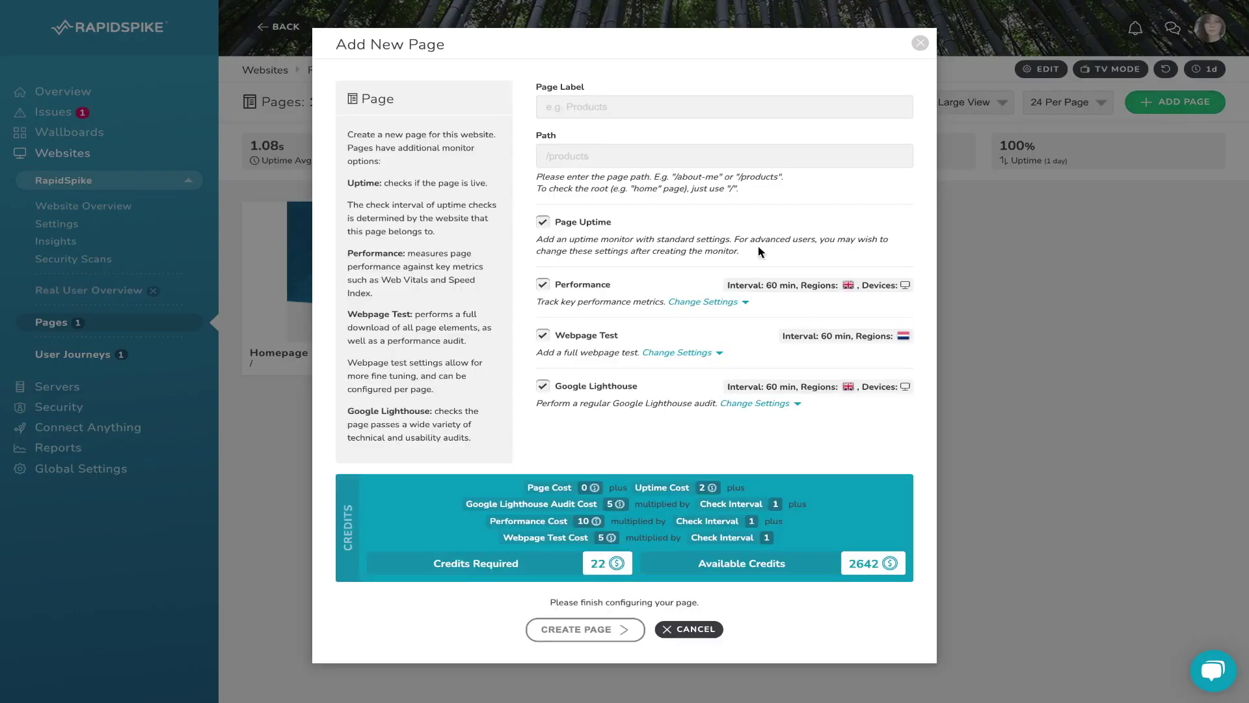
{"action": "left_click", "coordinate": [920, 43]}
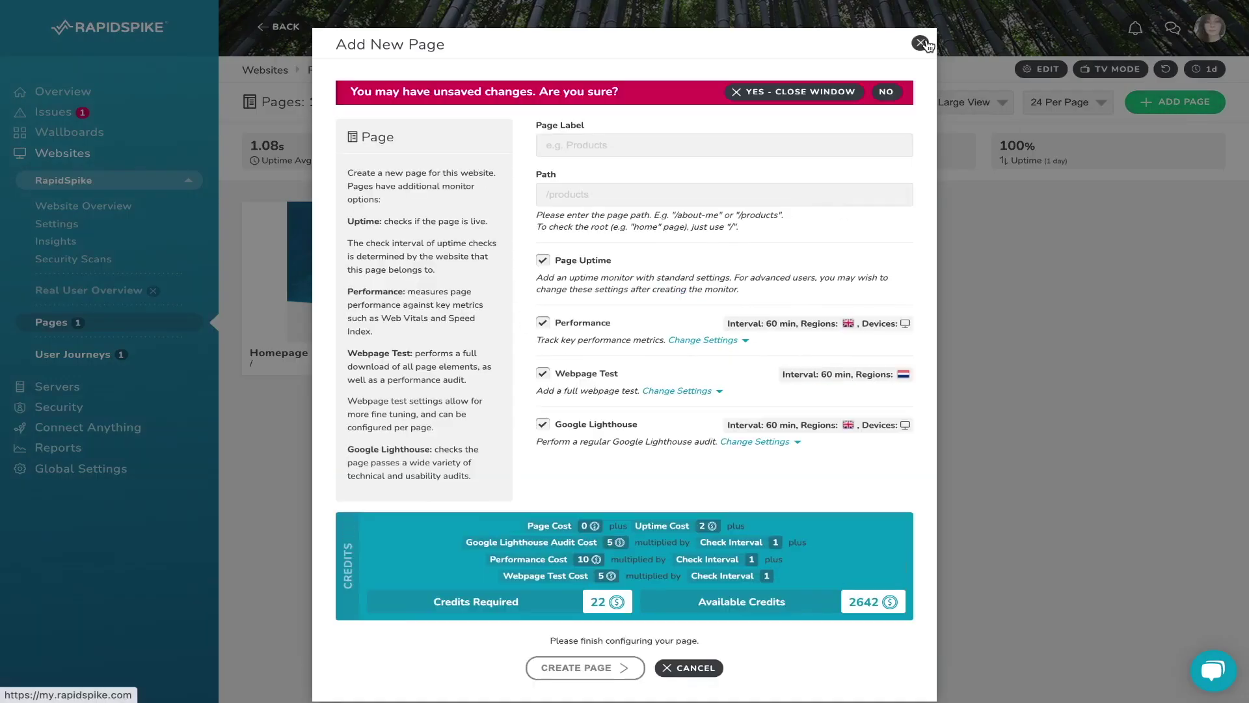
{"action": "left_click", "coordinate": [834, 87]}
{"action": "left_click", "coordinate": [597, 265]}
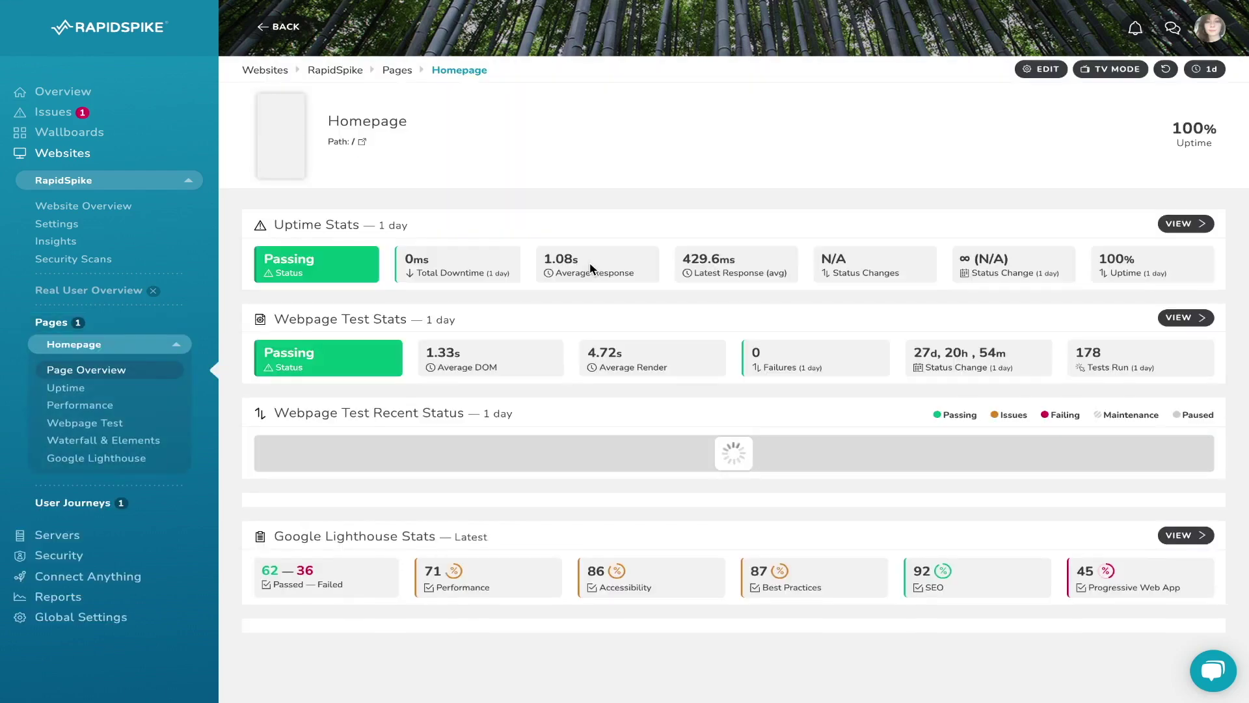
- Review the Homepage overview, then view its Uptime and Performance results
{"action": "scroll", "coordinate": [560, 257], "scroll_direction": "down", "scroll_amount": 1}
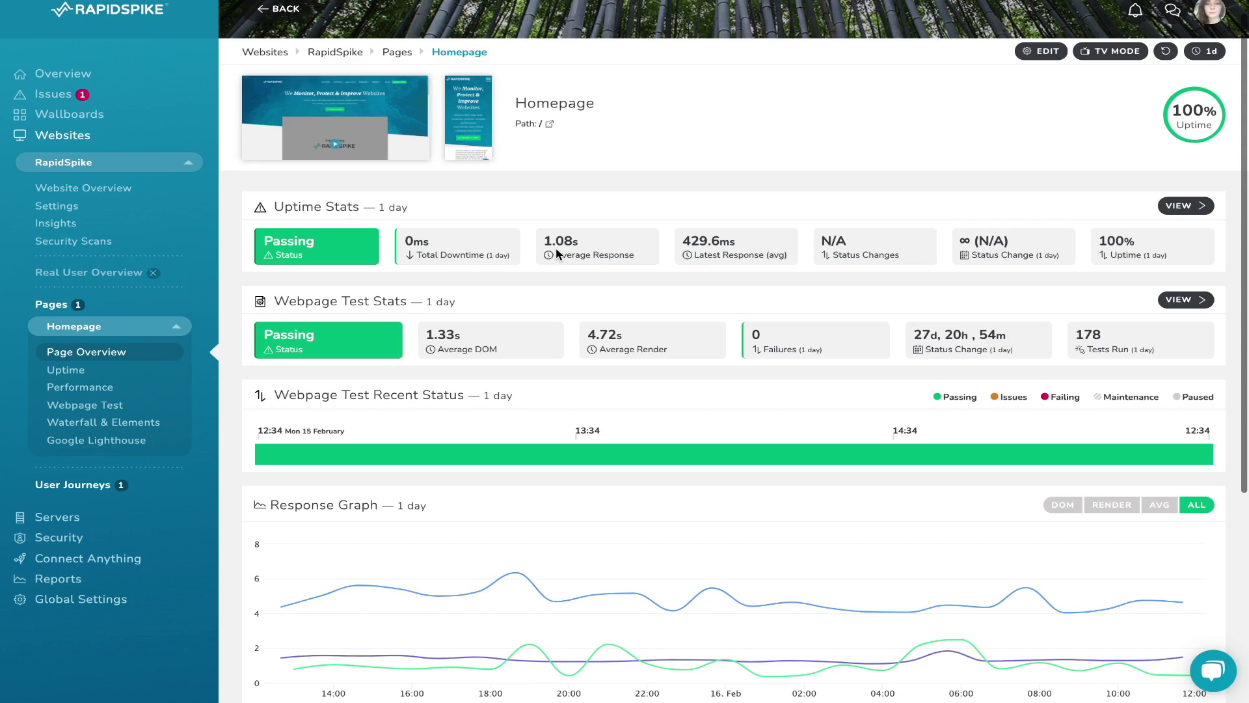
{"action": "scroll", "coordinate": [556, 252], "scroll_direction": "down", "scroll_amount": 4}
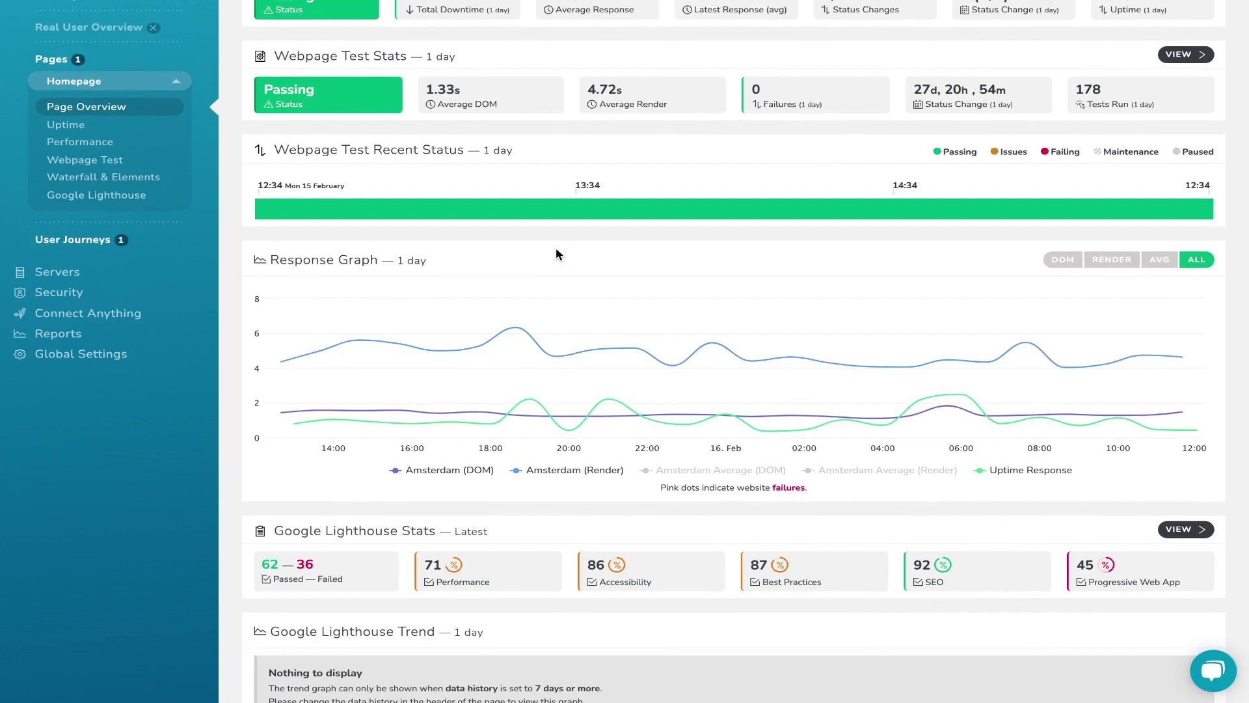
{"action": "scroll", "coordinate": [560, 260], "scroll_direction": "down", "scroll_amount": 1}
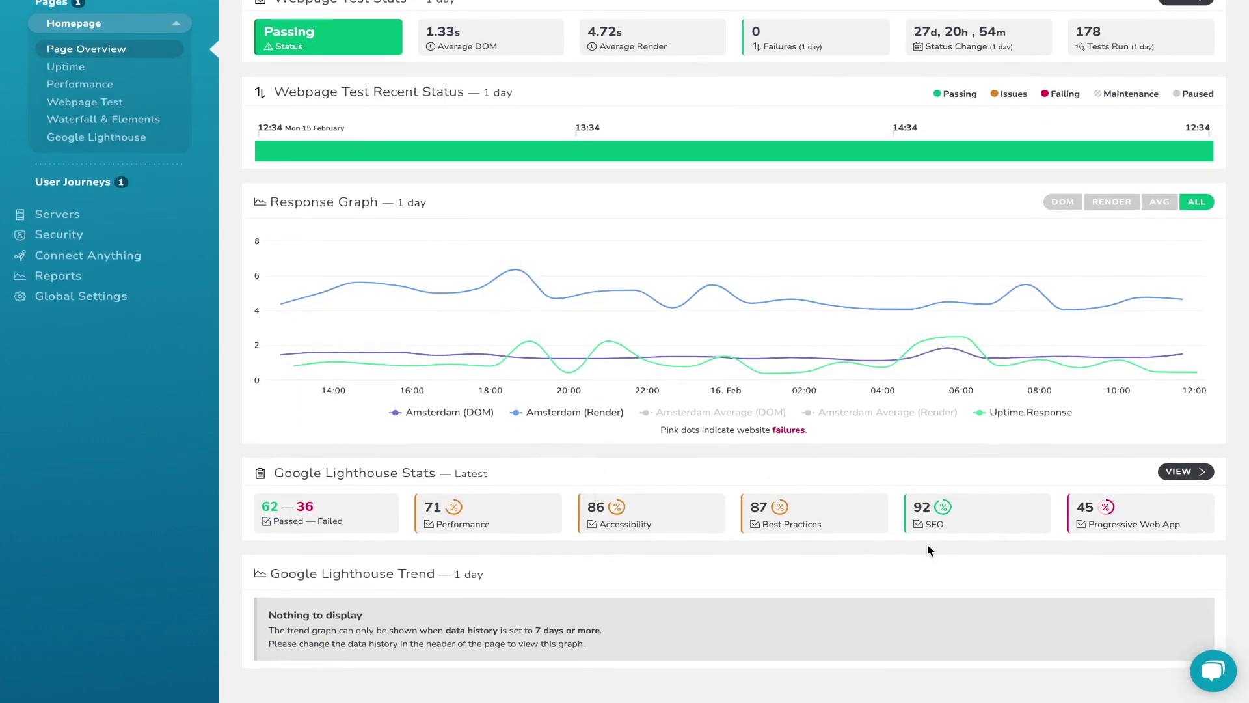
{"action": "scroll", "coordinate": [811, 436], "scroll_direction": "up", "scroll_amount": 3}
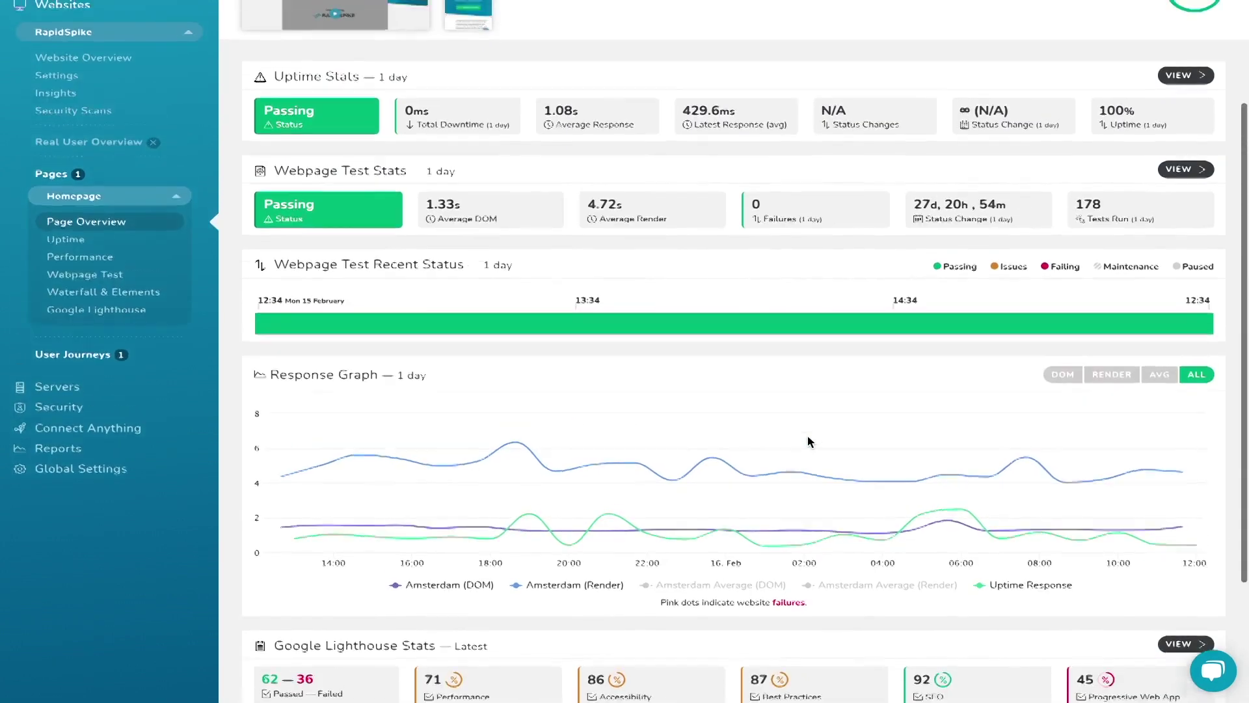
{"action": "left_click", "coordinate": [77, 287]}
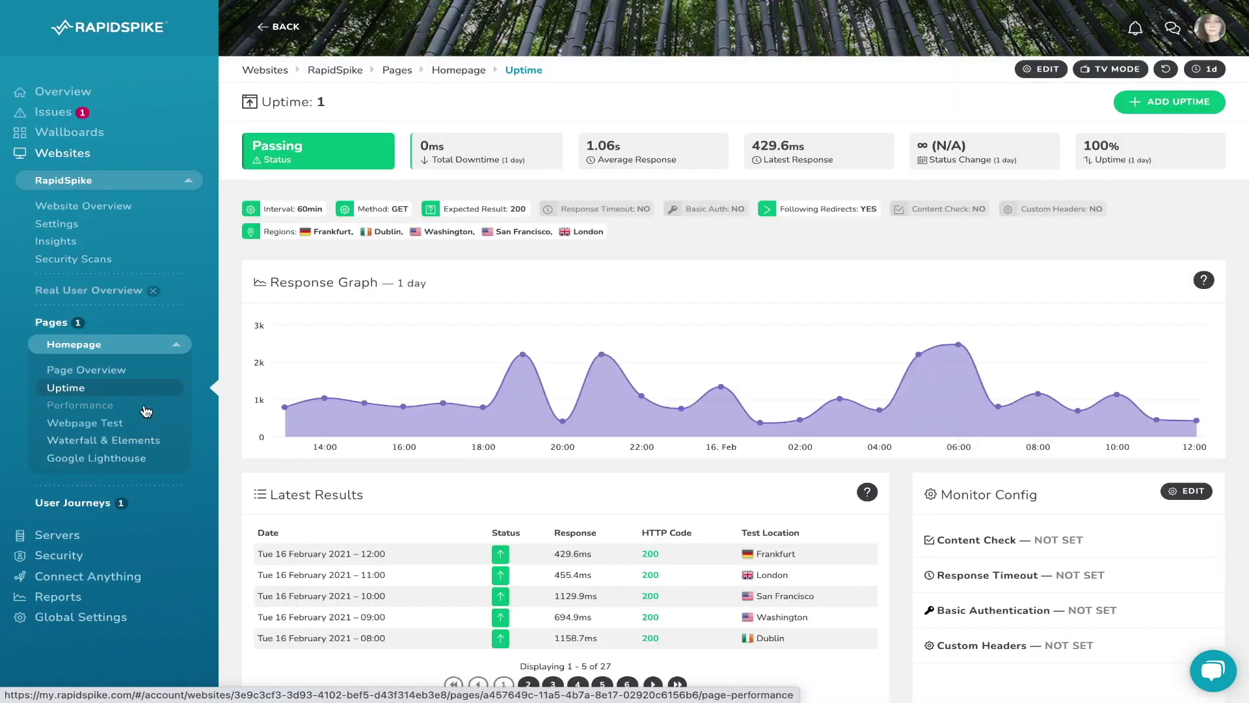
{"action": "left_click", "coordinate": [144, 412]}
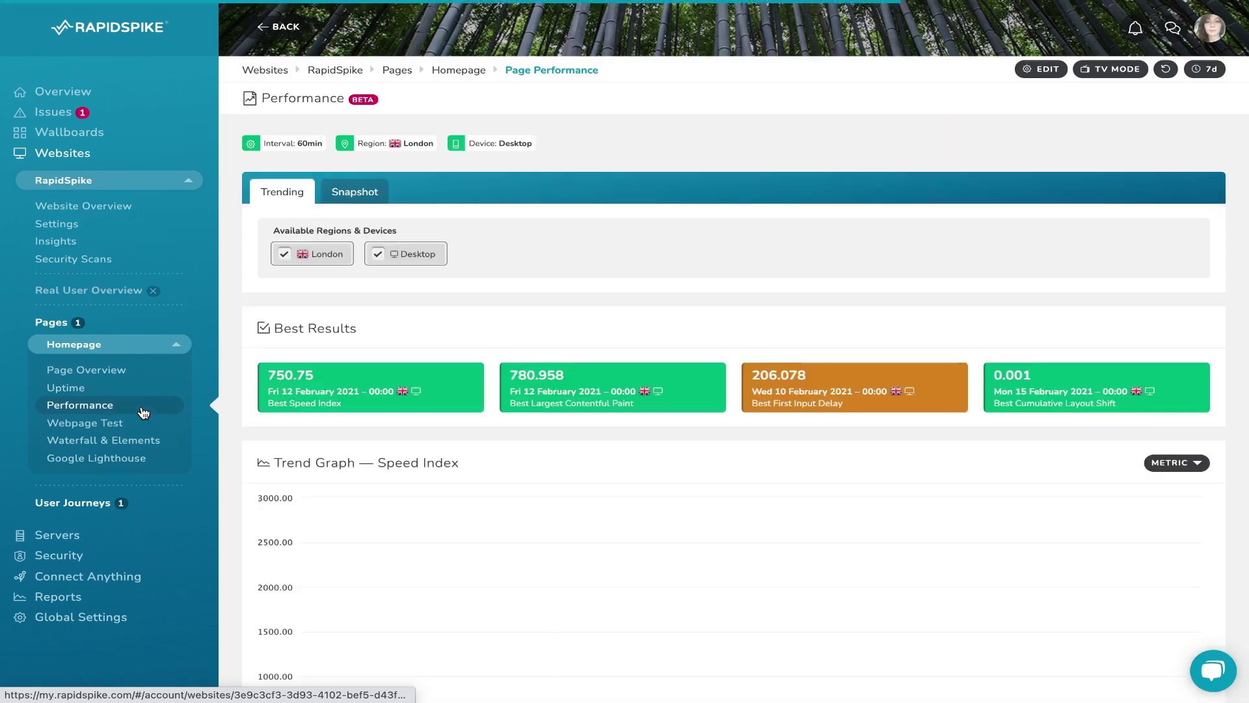
- Switch the Performance Snapshot to compare individual test results and scroll through them
{"action": "scroll", "coordinate": [391, 429], "scroll_direction": "down", "scroll_amount": 1}
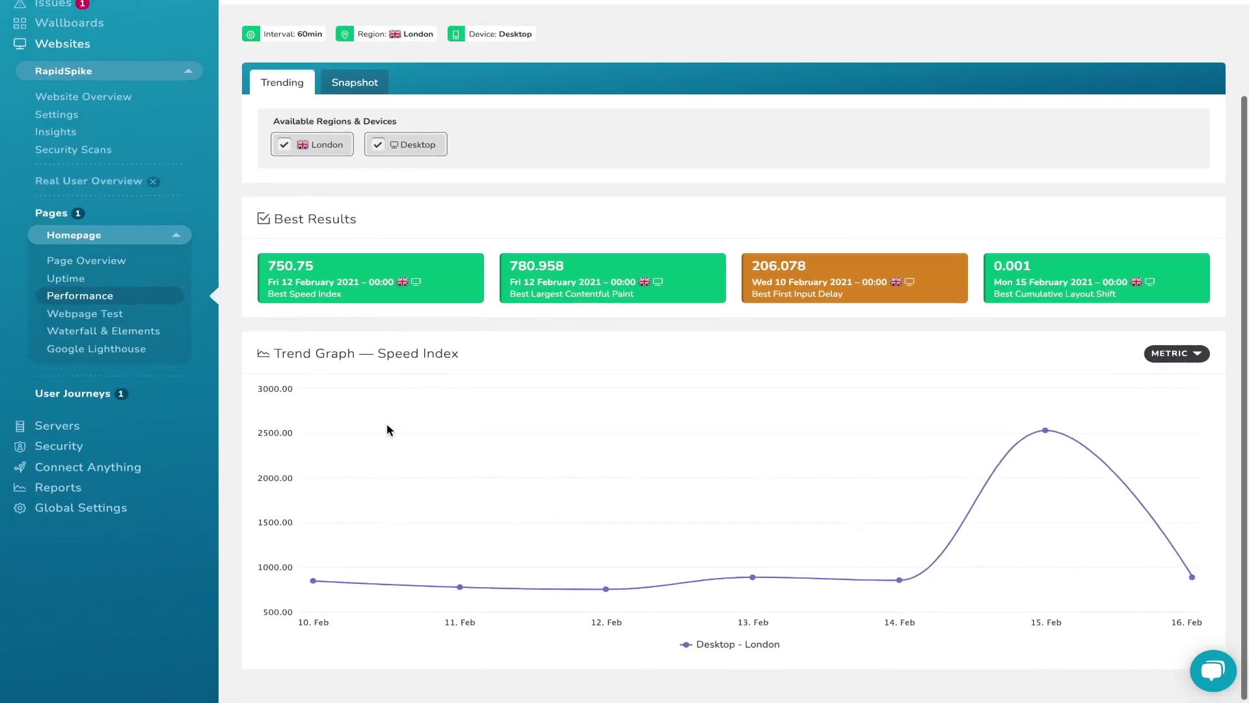
{"action": "scroll", "coordinate": [387, 427], "scroll_direction": "up", "scroll_amount": 1}
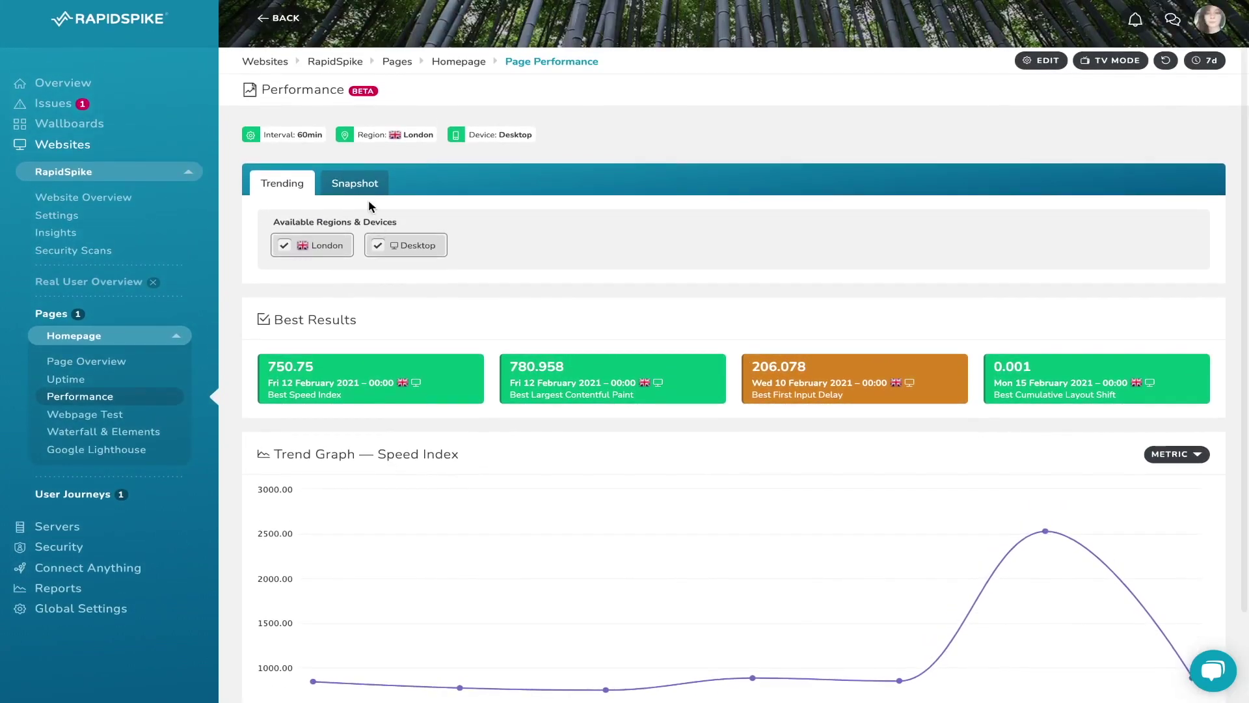
{"action": "left_click", "coordinate": [368, 191]}
{"action": "scroll", "coordinate": [451, 197], "scroll_direction": "down", "scroll_amount": 2}
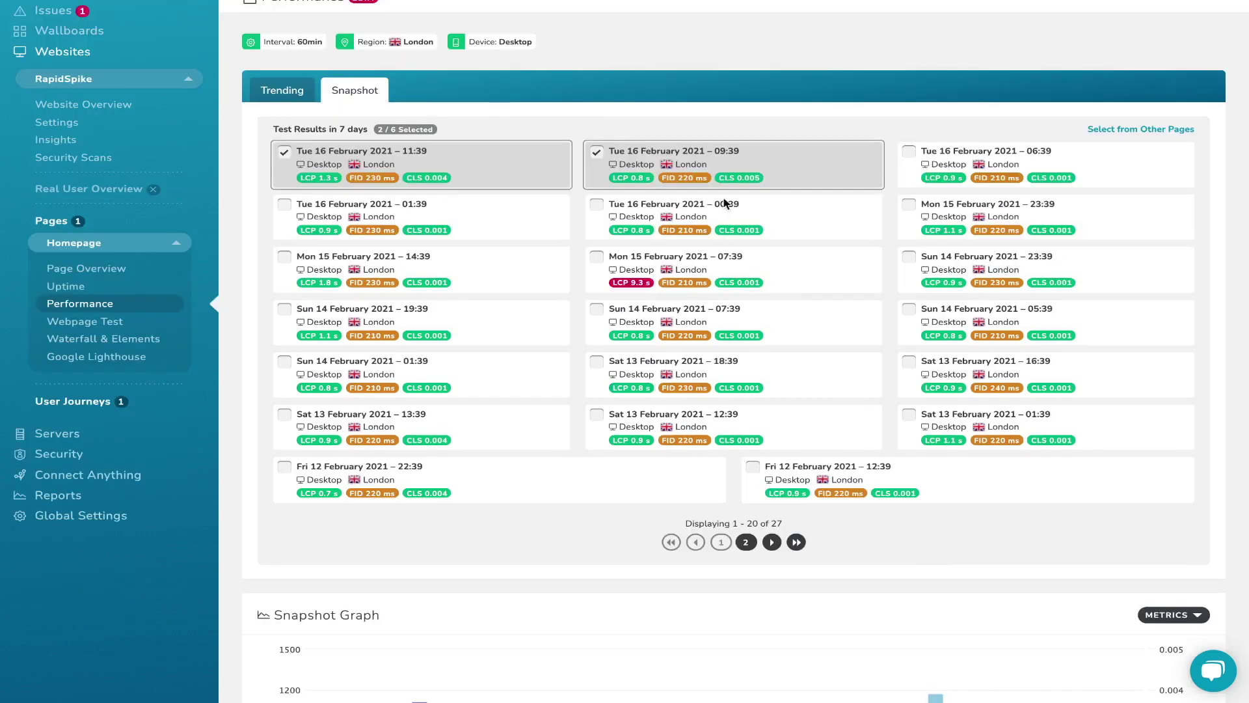
{"action": "scroll", "coordinate": [825, 320], "scroll_direction": "down", "scroll_amount": 1}
{"action": "scroll", "coordinate": [824, 321], "scroll_direction": "down", "scroll_amount": 3}
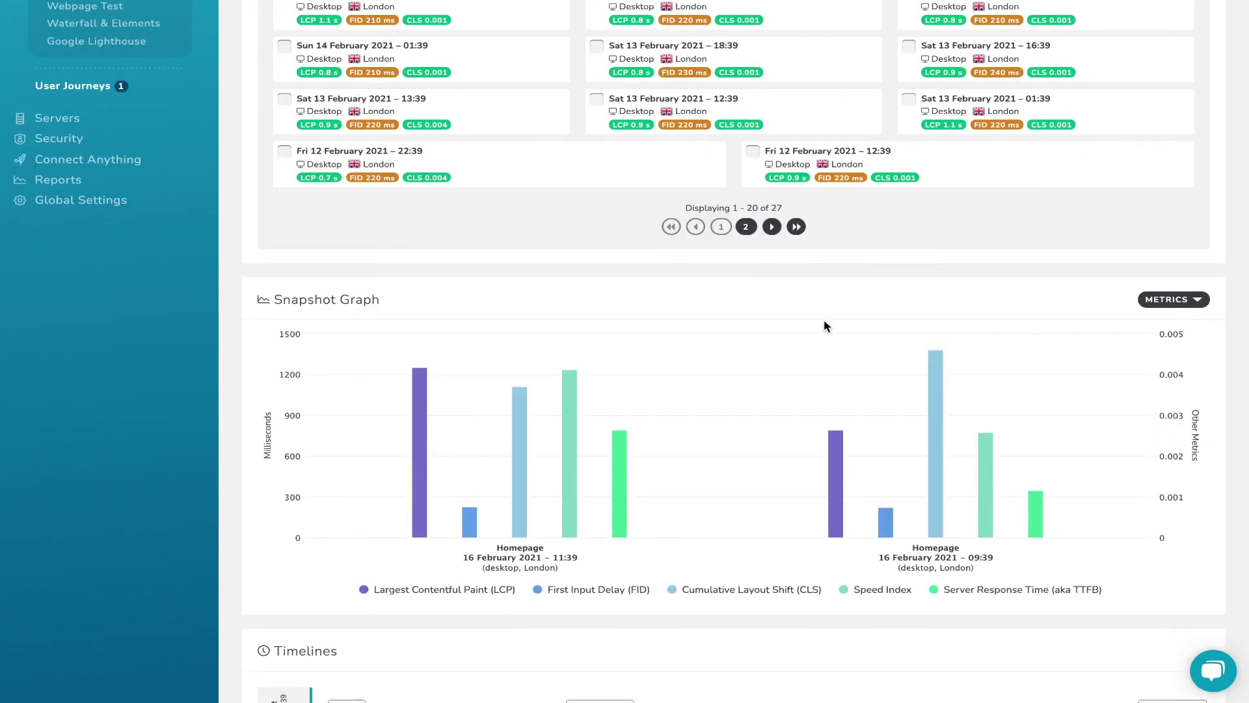
{"action": "scroll", "coordinate": [824, 325], "scroll_direction": "down", "scroll_amount": 1}
- Browse the graph metrics list, then open the homepage's Webpage Test report
{"action": "left_click", "coordinate": [1174, 220]}
{"action": "scroll", "coordinate": [1115, 397], "scroll_direction": "down", "scroll_amount": 2}
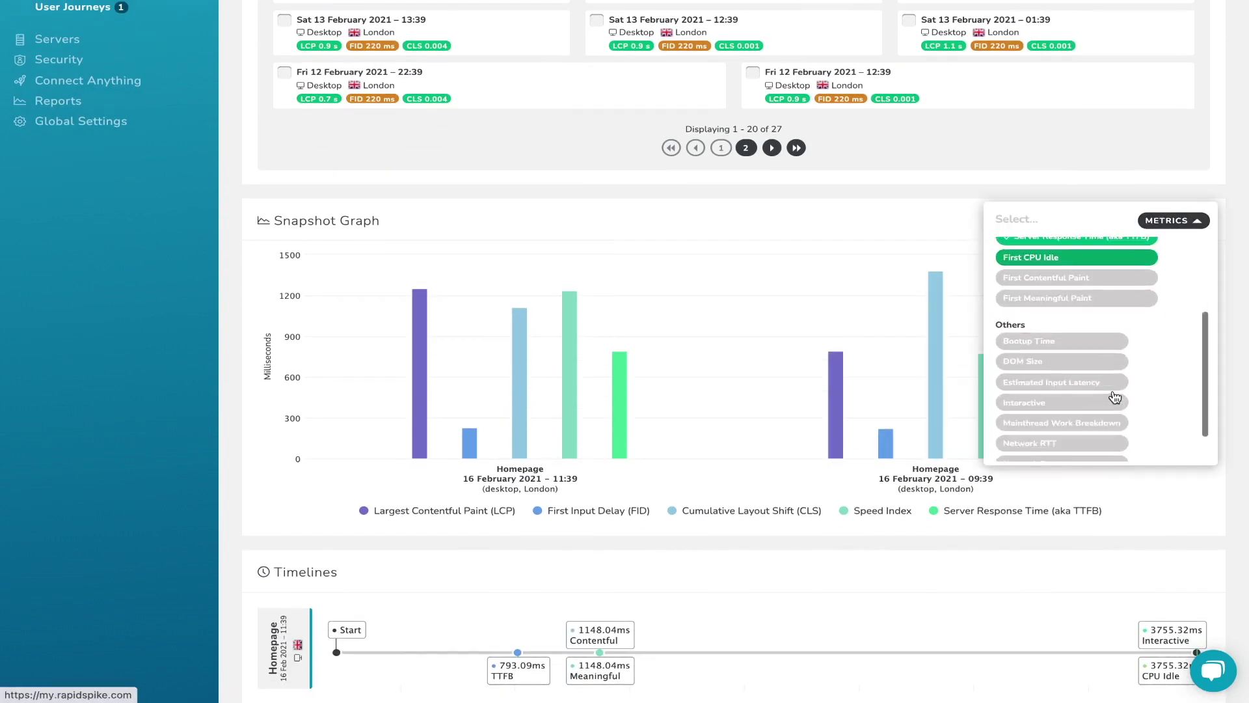
{"action": "scroll", "coordinate": [1112, 396], "scroll_direction": "up", "scroll_amount": 1}
{"action": "scroll", "coordinate": [1157, 270], "scroll_direction": "up", "scroll_amount": 2}
{"action": "scroll", "coordinate": [1048, 338], "scroll_direction": "down", "scroll_amount": 2}
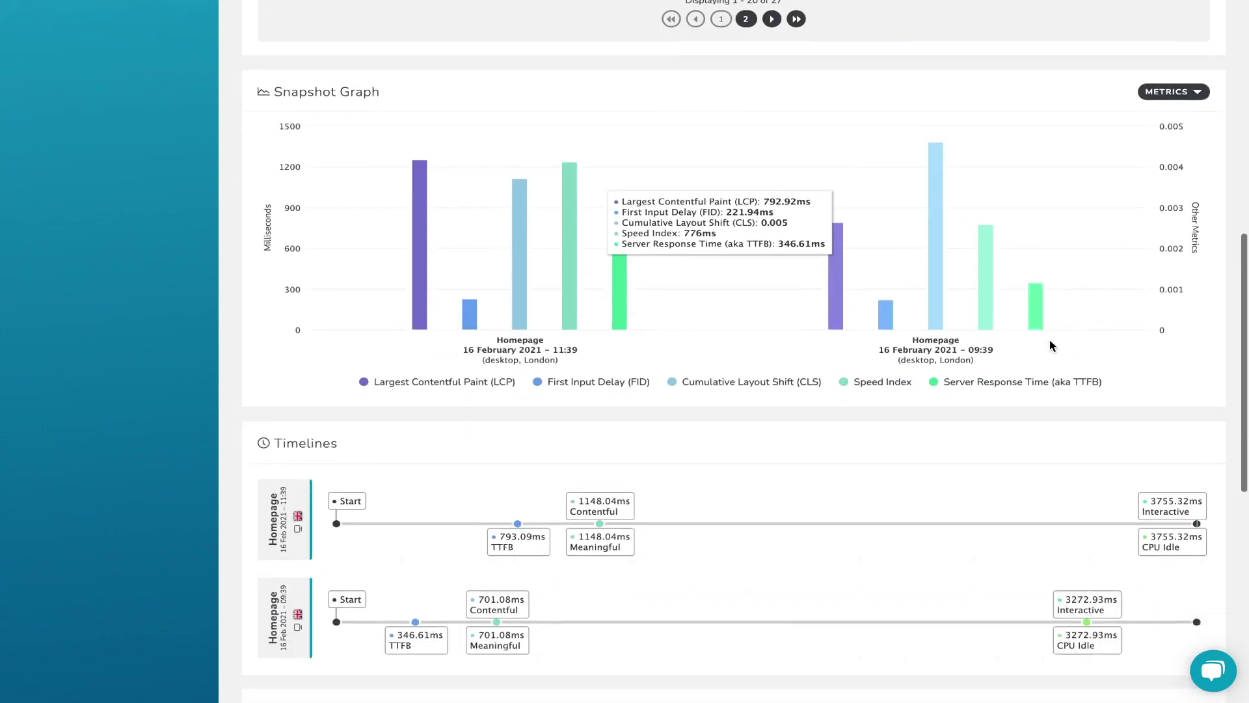
{"action": "scroll", "coordinate": [1050, 341], "scroll_direction": "down", "scroll_amount": 2}
{"action": "scroll", "coordinate": [1050, 341], "scroll_direction": "down", "scroll_amount": 1}
{"action": "scroll", "coordinate": [1050, 342], "scroll_direction": "down", "scroll_amount": 3}
{"action": "scroll", "coordinate": [1050, 342], "scroll_direction": "down", "scroll_amount": 3}
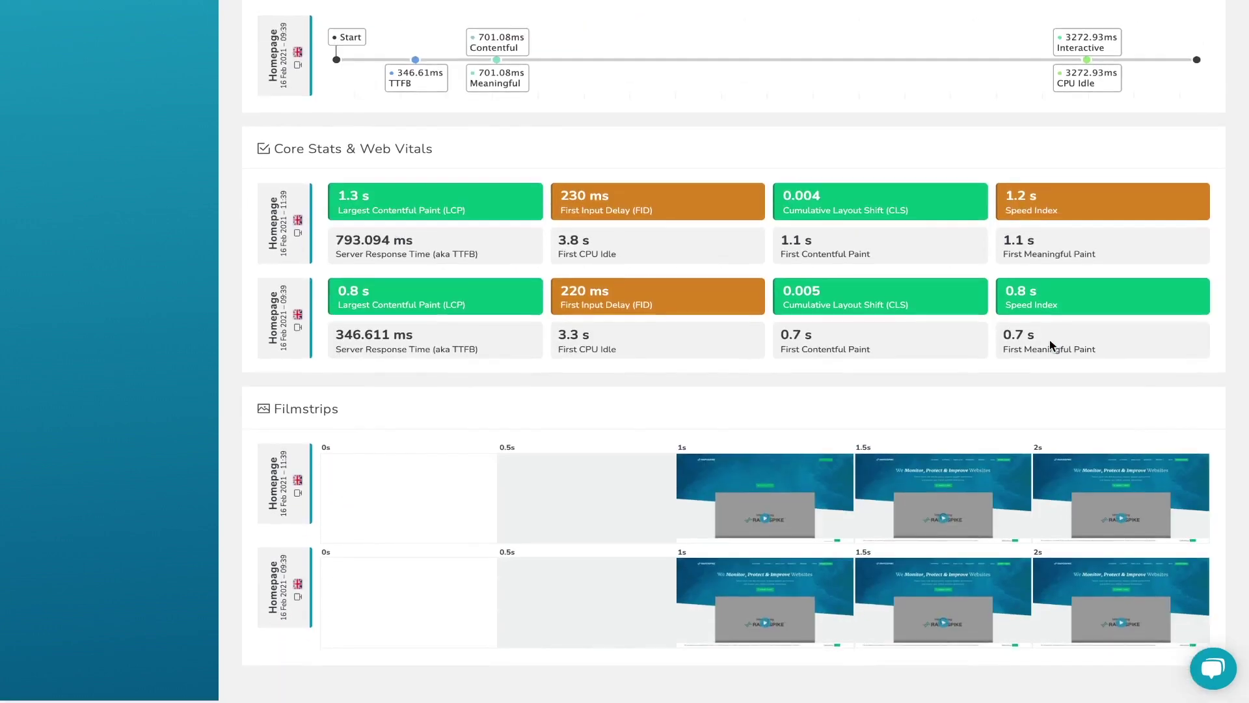
{"action": "scroll", "coordinate": [1048, 340], "scroll_direction": "up", "scroll_amount": 4}
{"action": "scroll", "coordinate": [1049, 339], "scroll_direction": "up", "scroll_amount": 4}
{"action": "scroll", "coordinate": [1048, 340], "scroll_direction": "up", "scroll_amount": 6}
{"action": "scroll", "coordinate": [1049, 340], "scroll_direction": "up", "scroll_amount": 3}
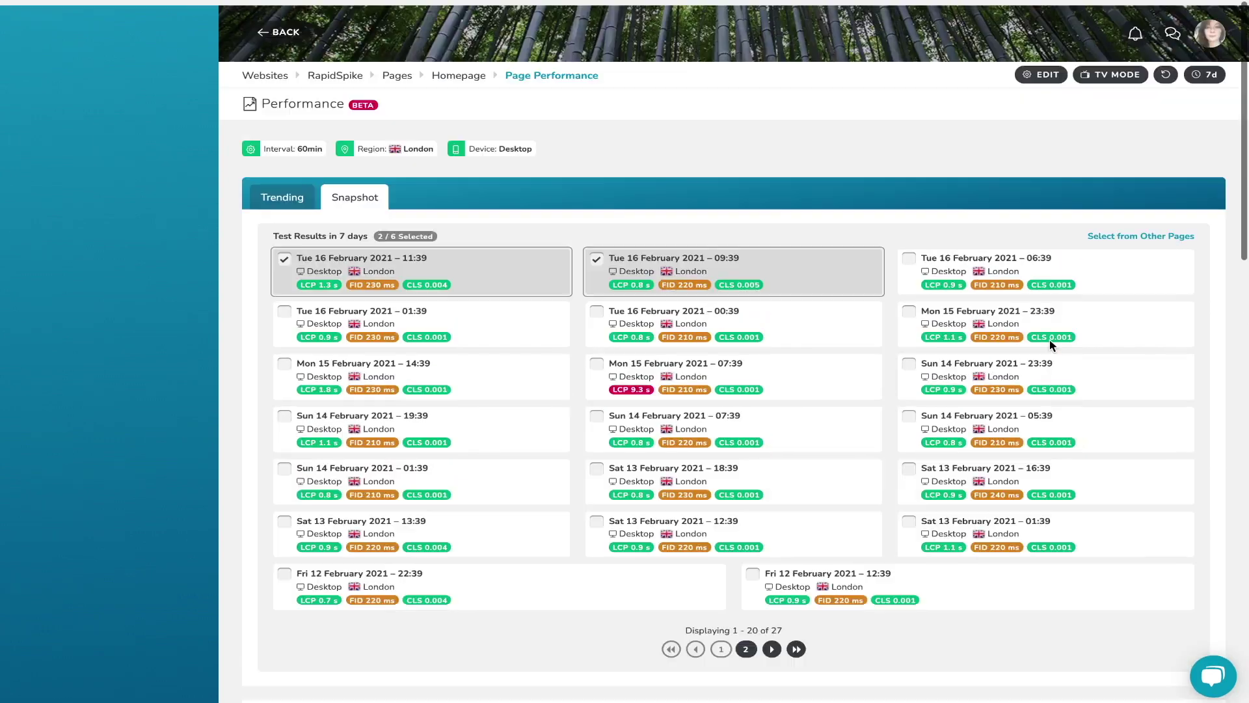
{"action": "left_click", "coordinate": [148, 426]}
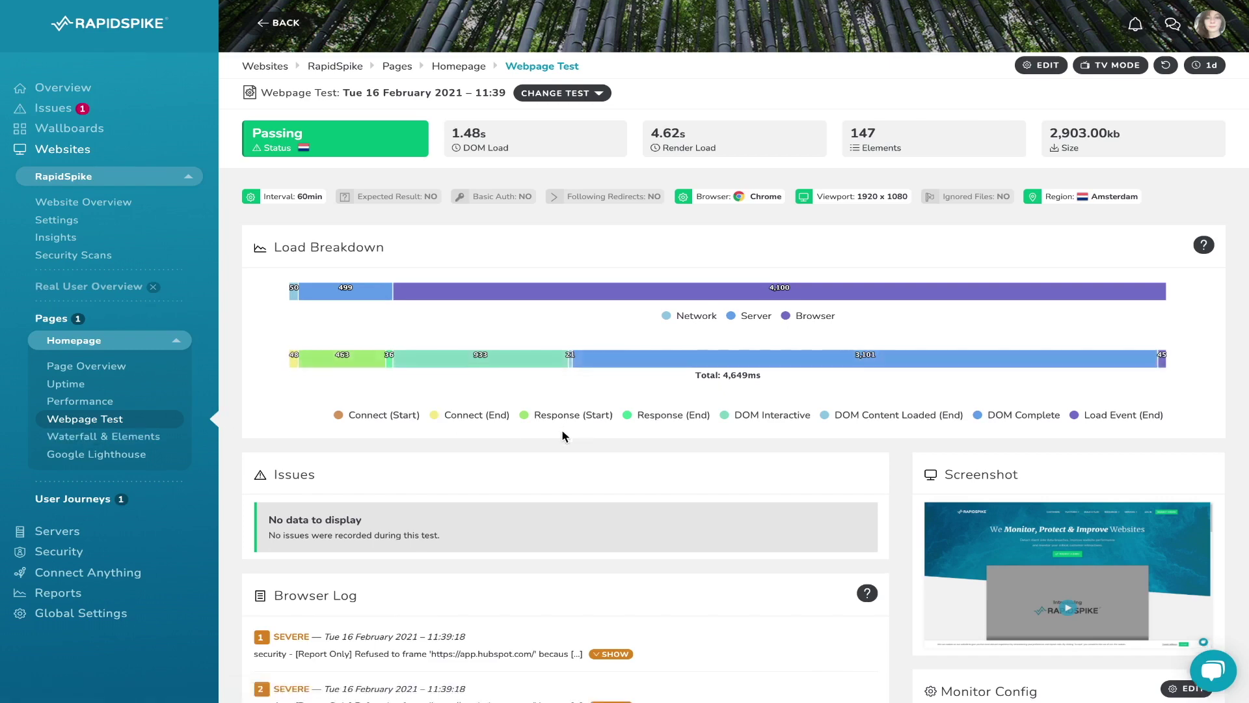
{"action": "scroll", "coordinate": [561, 429], "scroll_direction": "down", "scroll_amount": 5}
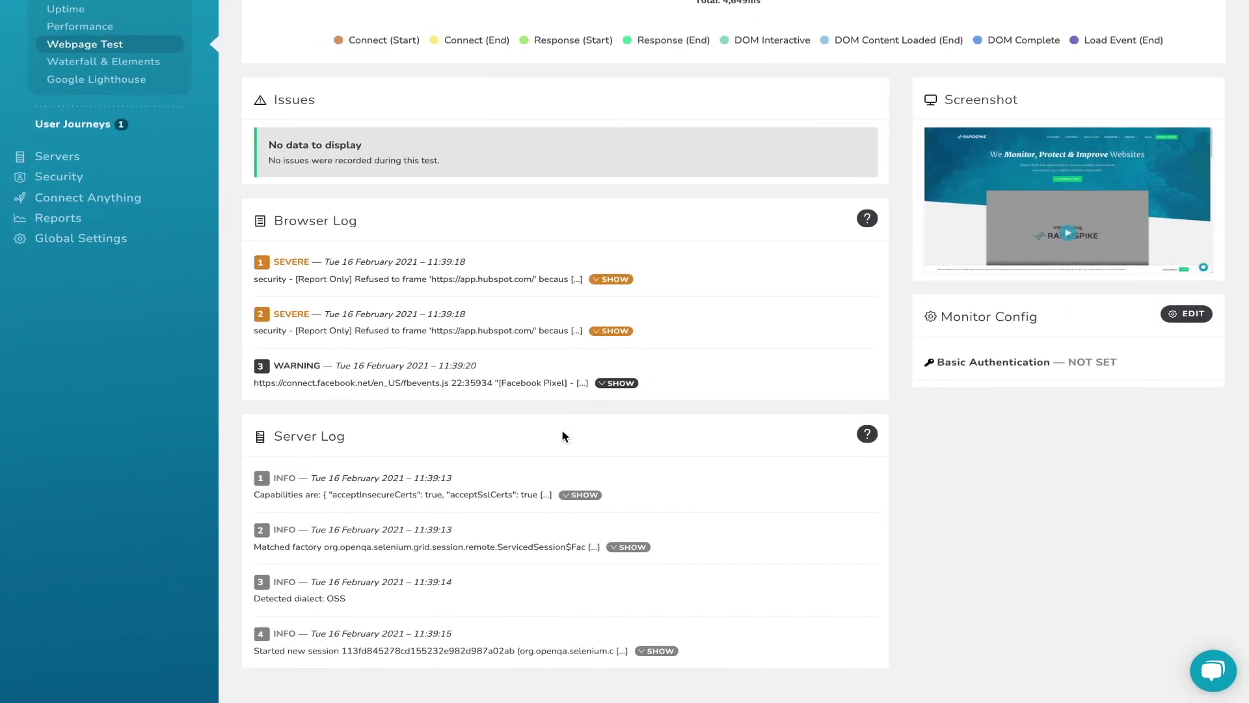
{"action": "scroll", "coordinate": [562, 436], "scroll_direction": "up", "scroll_amount": 2}
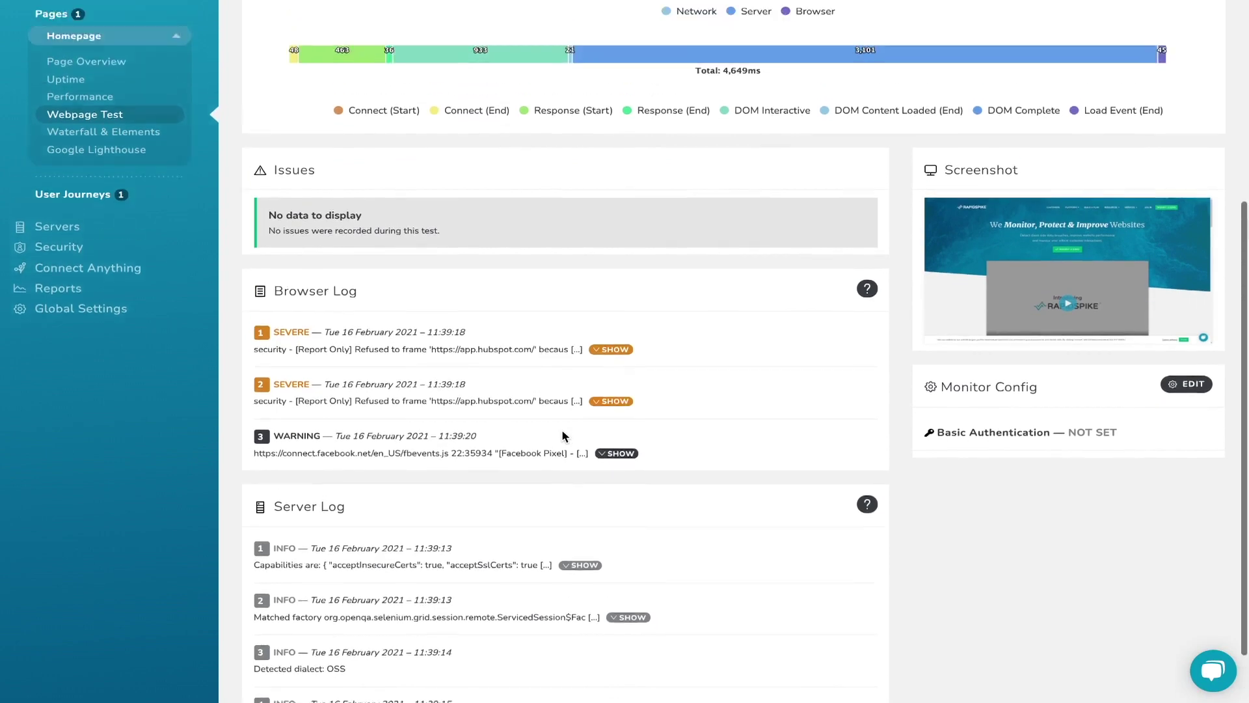
{"action": "scroll", "coordinate": [562, 436], "scroll_direction": "up", "scroll_amount": 4}
{"action": "left_click", "coordinate": [566, 99]}
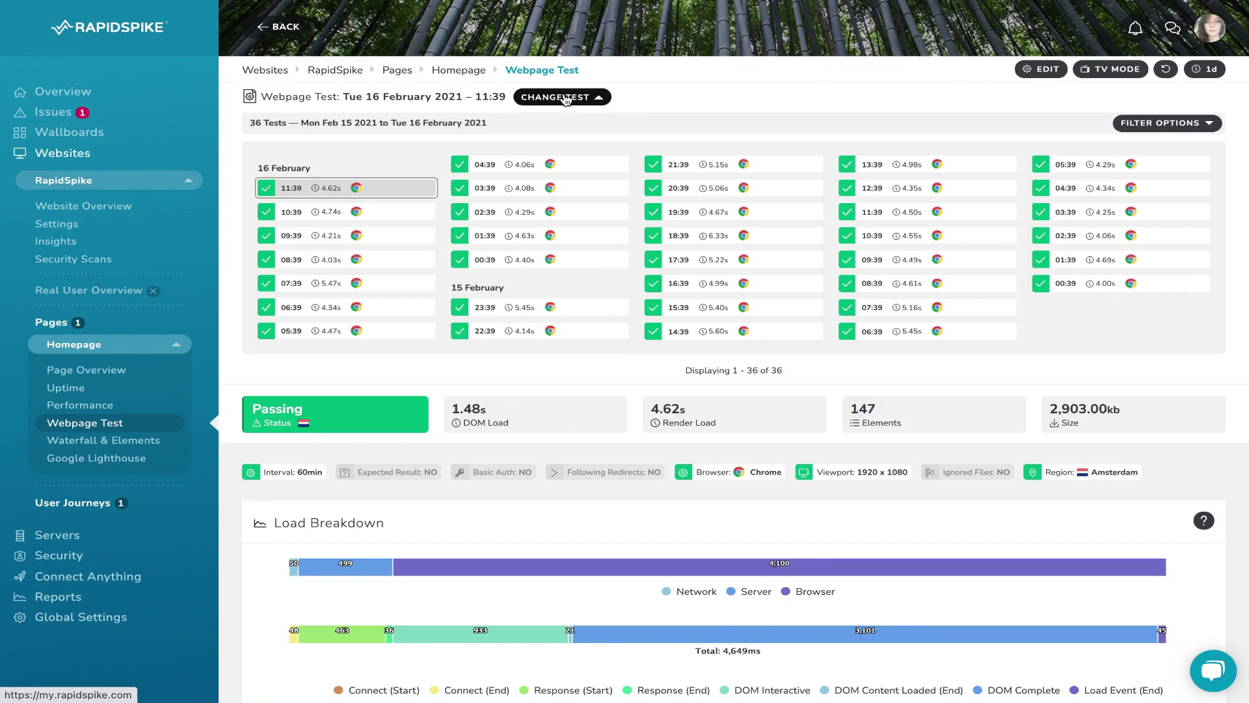
{"action": "left_click", "coordinate": [566, 99]}
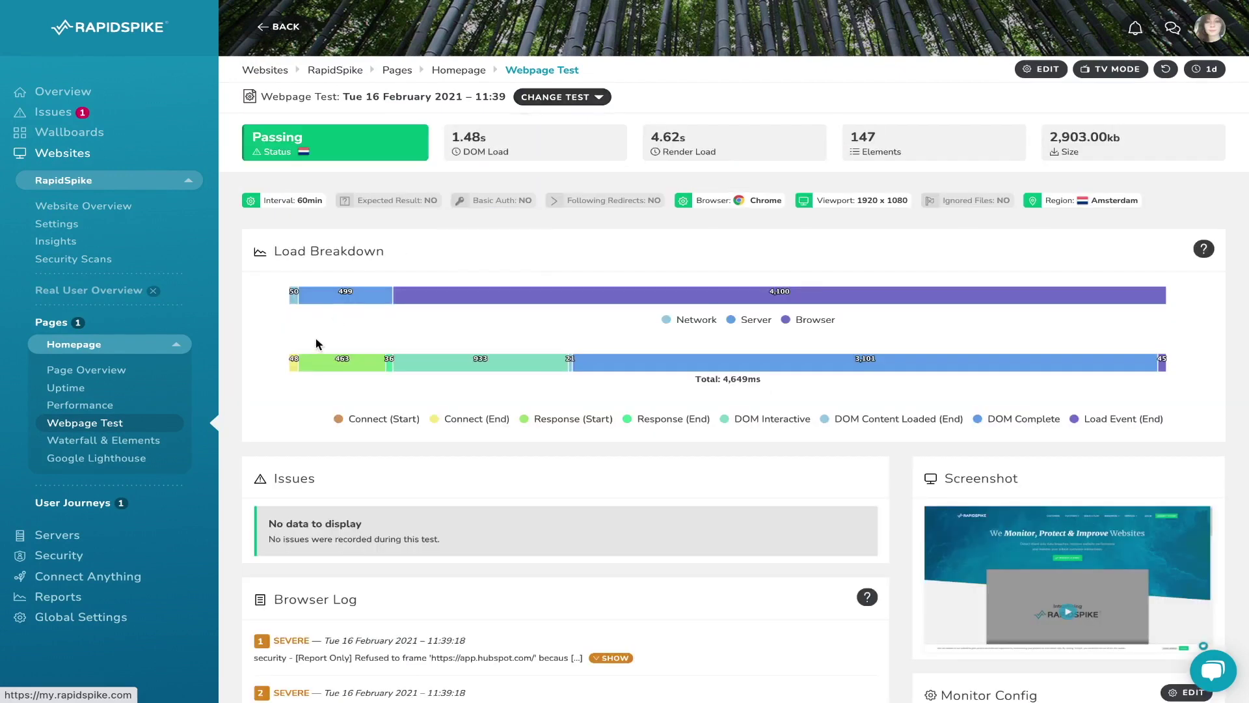
{"action": "left_click", "coordinate": [163, 444]}
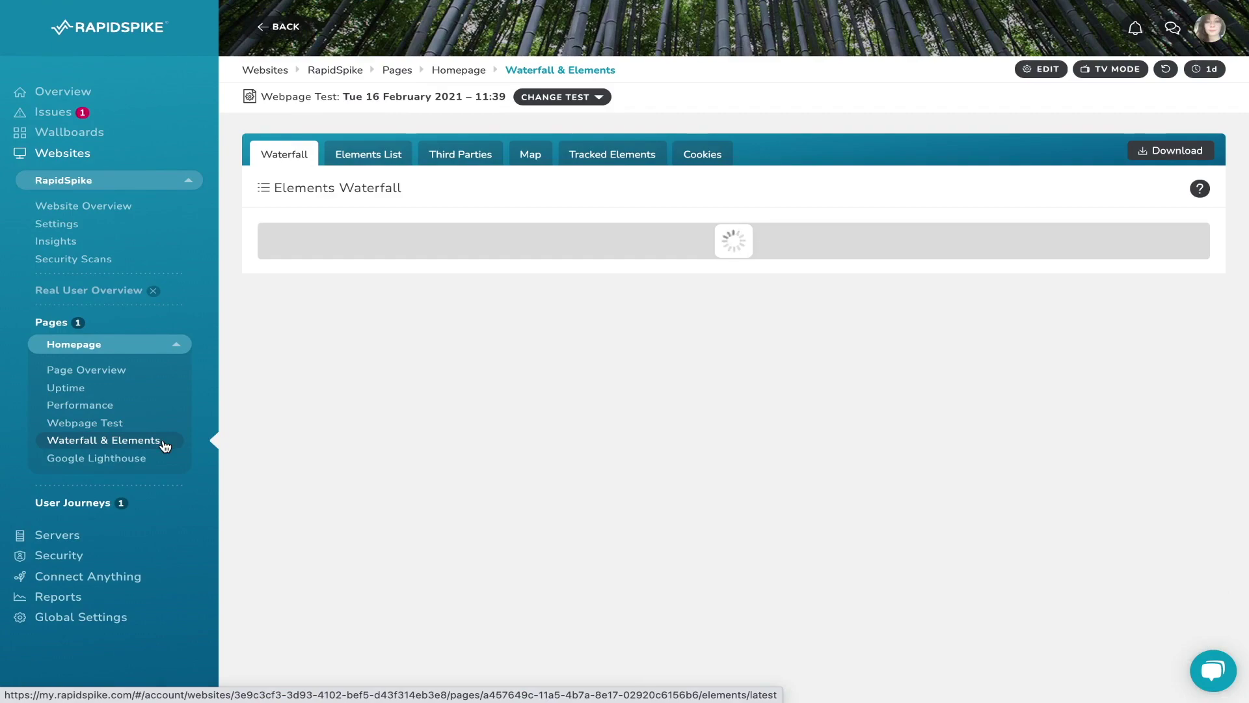
- Scroll the request waterfall and switch to the Third Parties domains breakdown
{"action": "scroll", "coordinate": [805, 409], "scroll_direction": "down", "scroll_amount": 3}
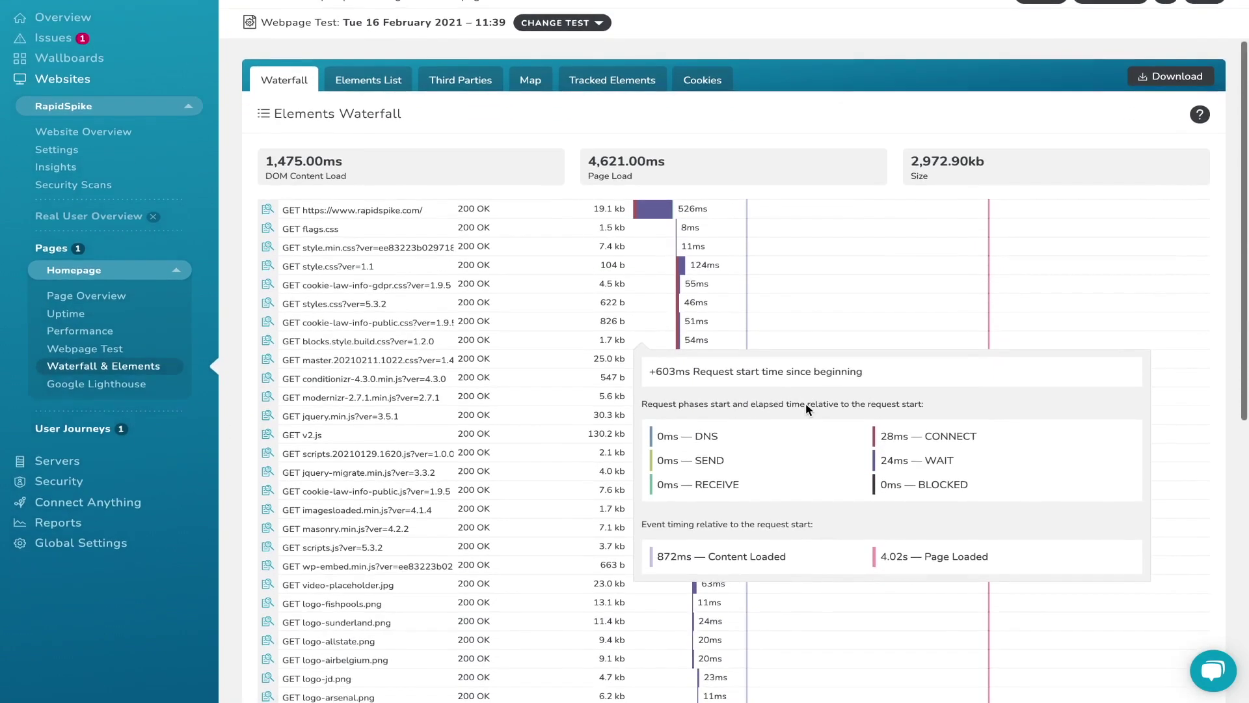
{"action": "scroll", "coordinate": [805, 407], "scroll_direction": "down", "scroll_amount": 3}
{"action": "scroll", "coordinate": [805, 406], "scroll_direction": "down", "scroll_amount": 2}
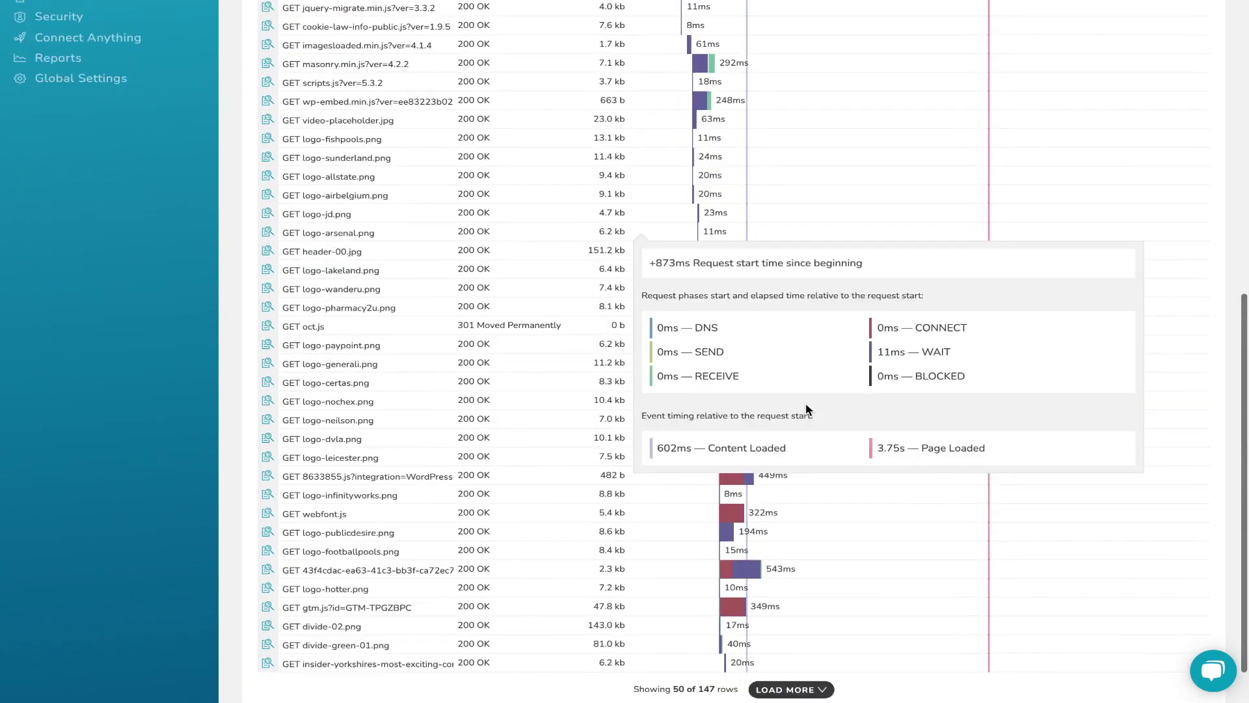
{"action": "scroll", "coordinate": [806, 406], "scroll_direction": "up", "scroll_amount": 2}
{"action": "scroll", "coordinate": [805, 407], "scroll_direction": "up", "scroll_amount": 4}
{"action": "scroll", "coordinate": [806, 408], "scroll_direction": "up", "scroll_amount": 2}
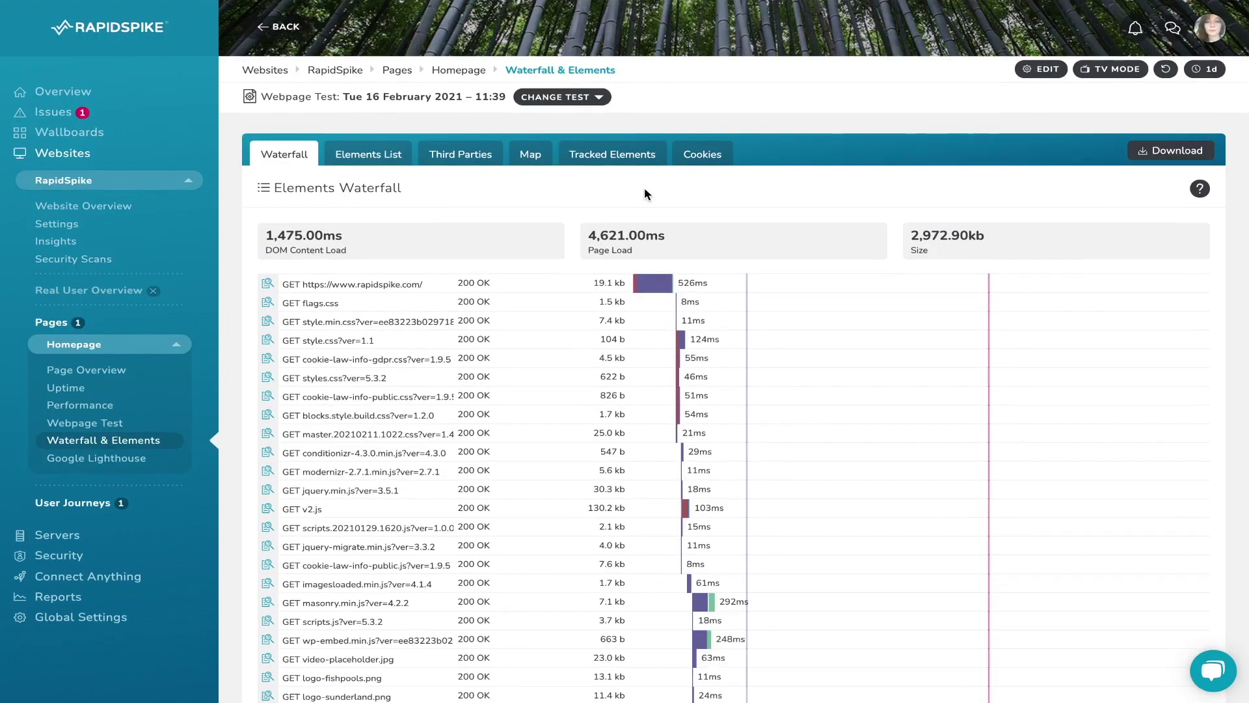
{"action": "left_click", "coordinate": [471, 158]}
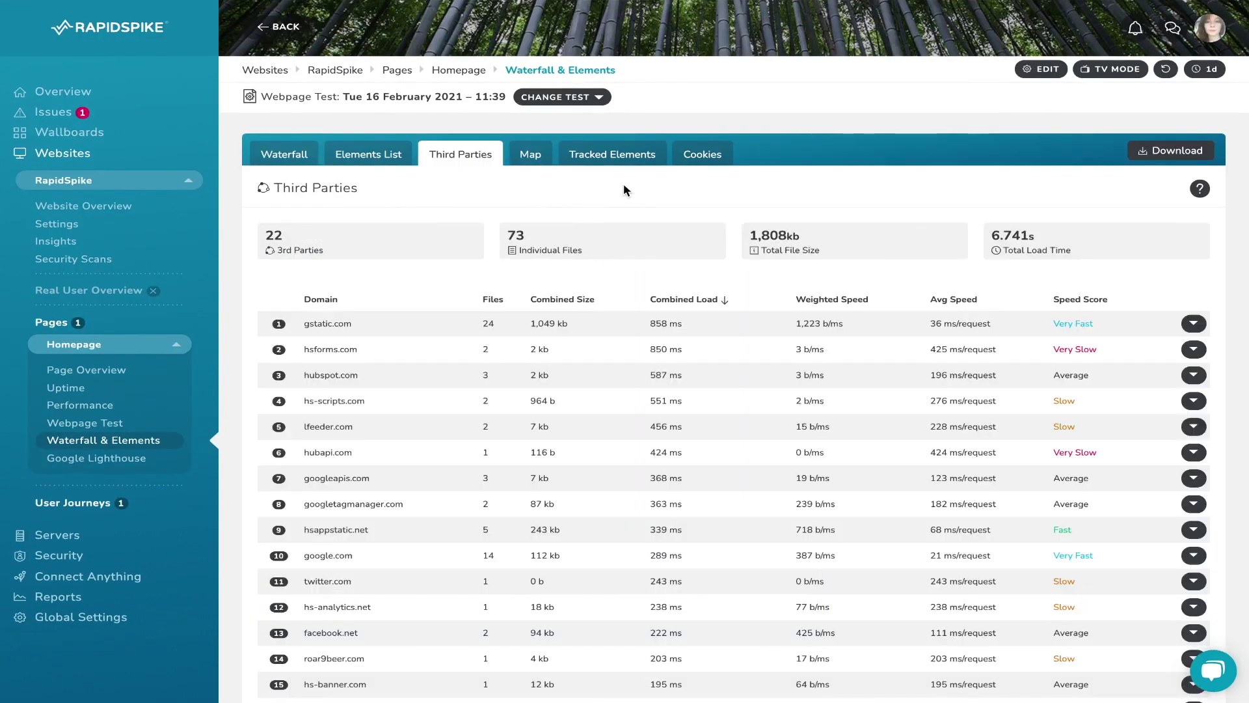
- Open the homepage's Google Lighthouse audit showing overall score 82
{"action": "left_click", "coordinate": [129, 460]}
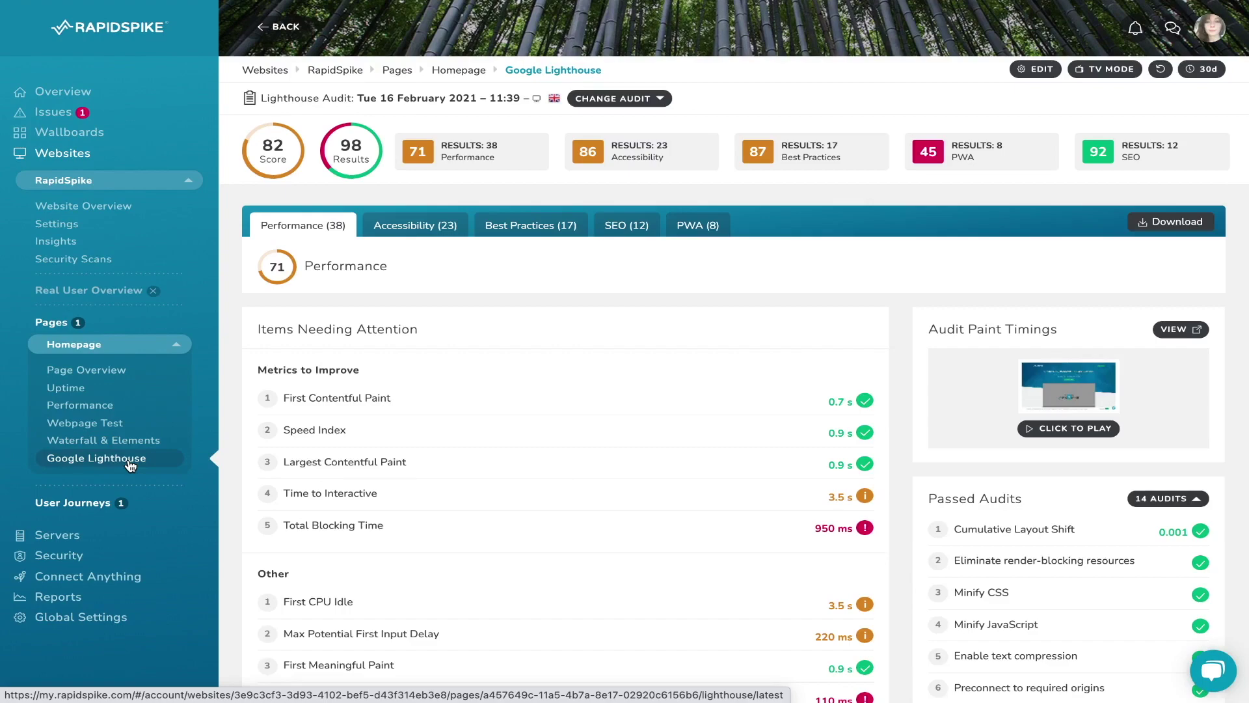
{"action": "scroll", "coordinate": [449, 485], "scroll_direction": "down", "scroll_amount": 4}
{"action": "scroll", "coordinate": [453, 486], "scroll_direction": "up", "scroll_amount": 4}
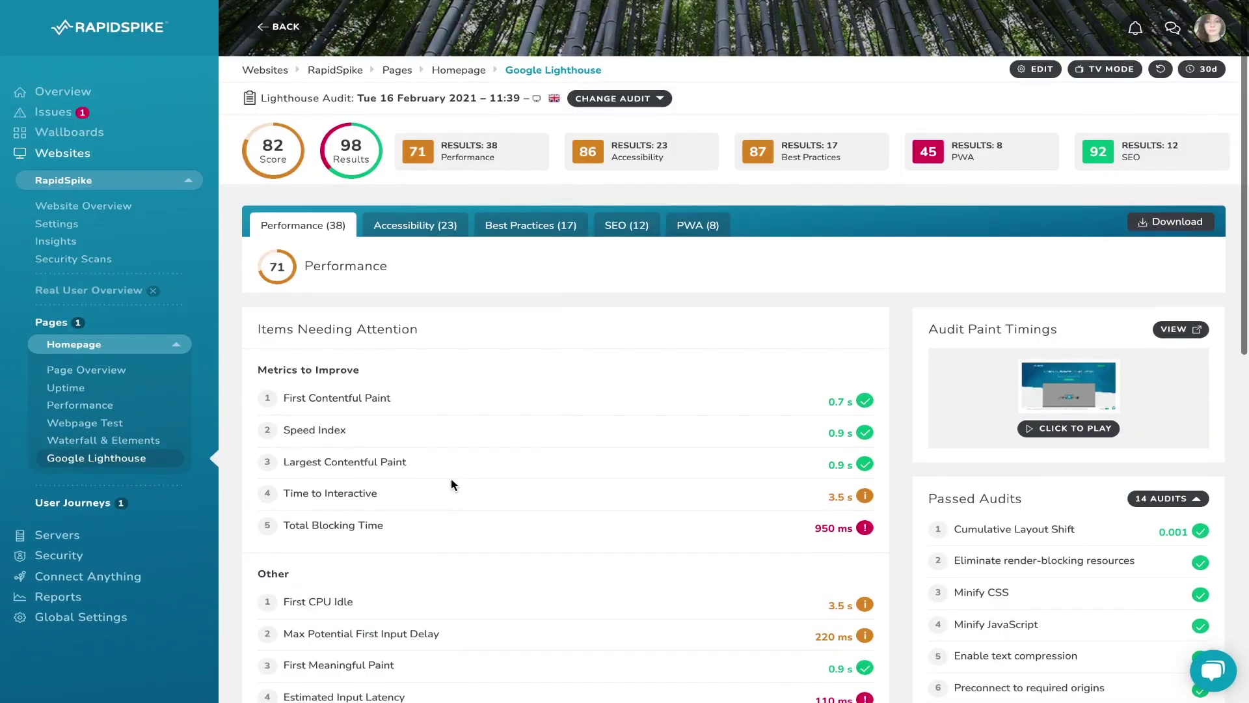
- From User Journeys, cancel a new journey and open Test RapidSpike Website
{"action": "left_click", "coordinate": [149, 507]}
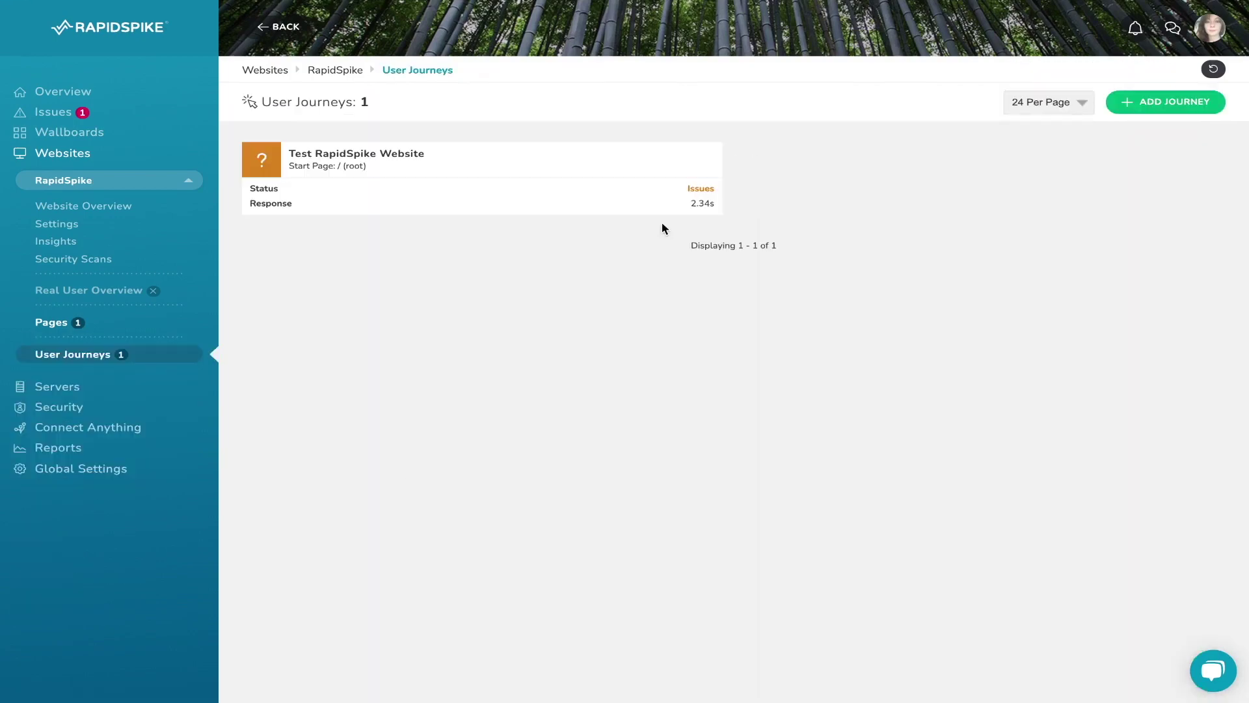
{"action": "left_click", "coordinate": [1175, 105]}
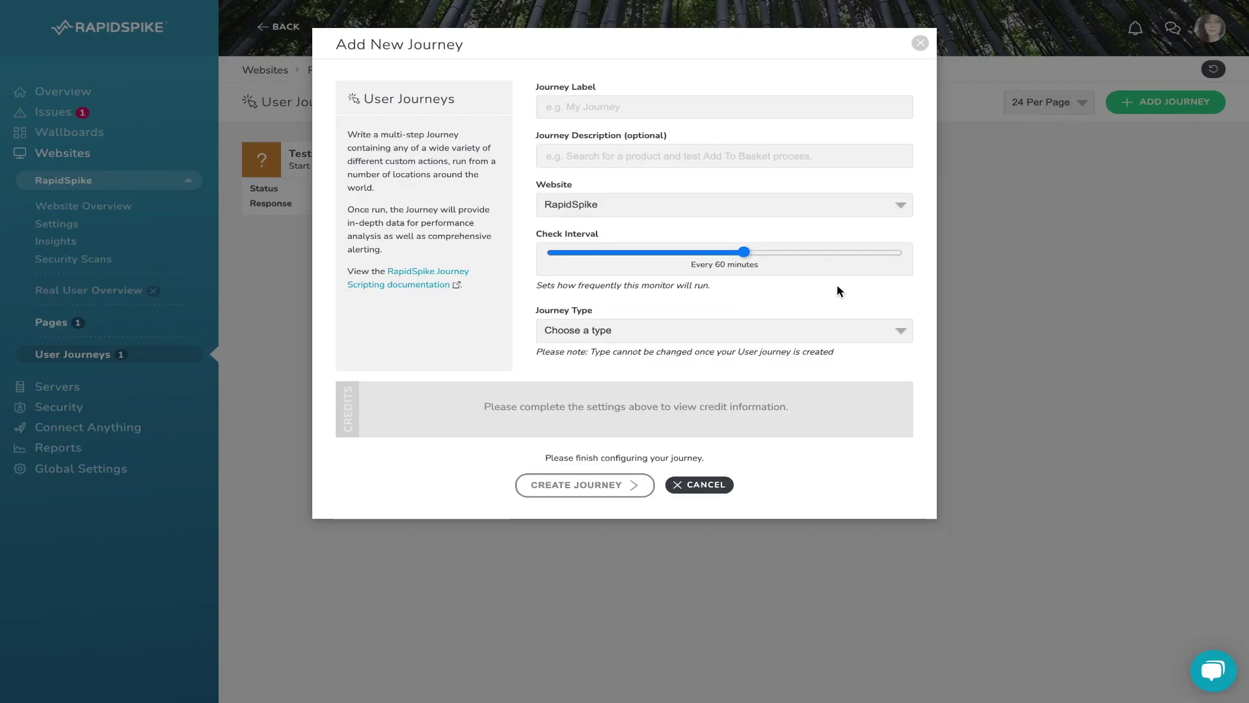
{"action": "left_click", "coordinate": [920, 43]}
{"action": "left_click", "coordinate": [826, 92]}
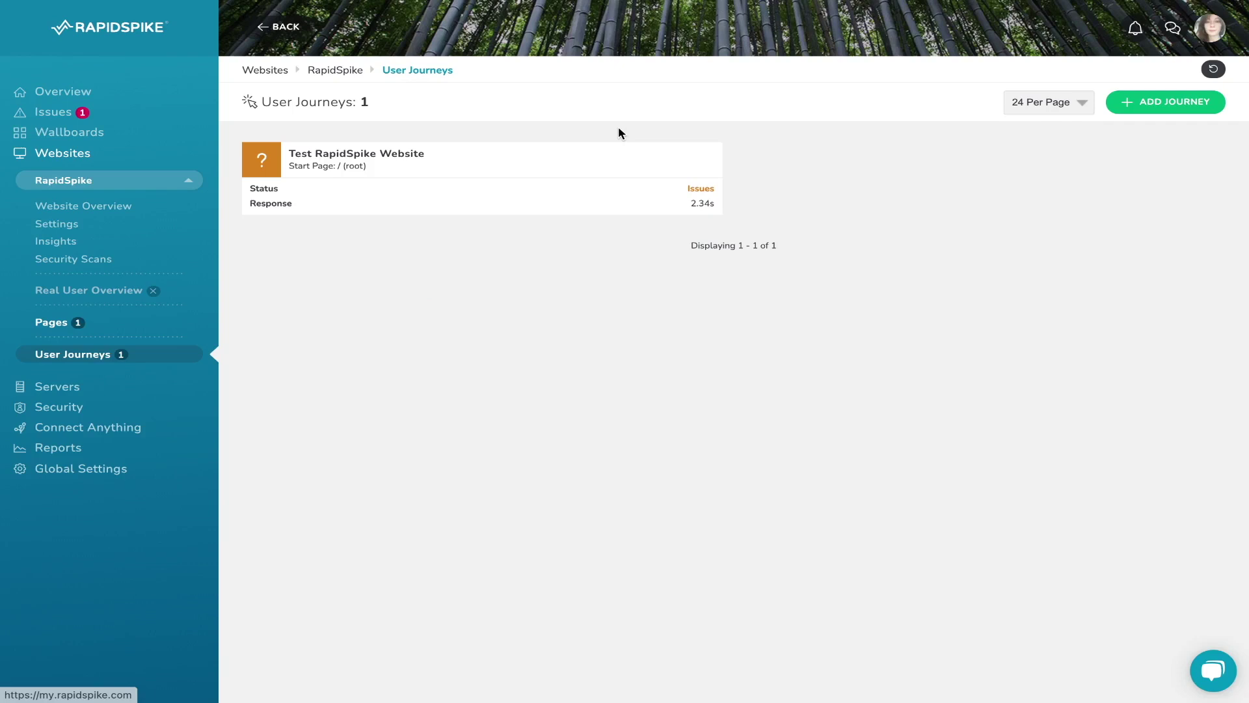
{"action": "left_click", "coordinate": [524, 161]}
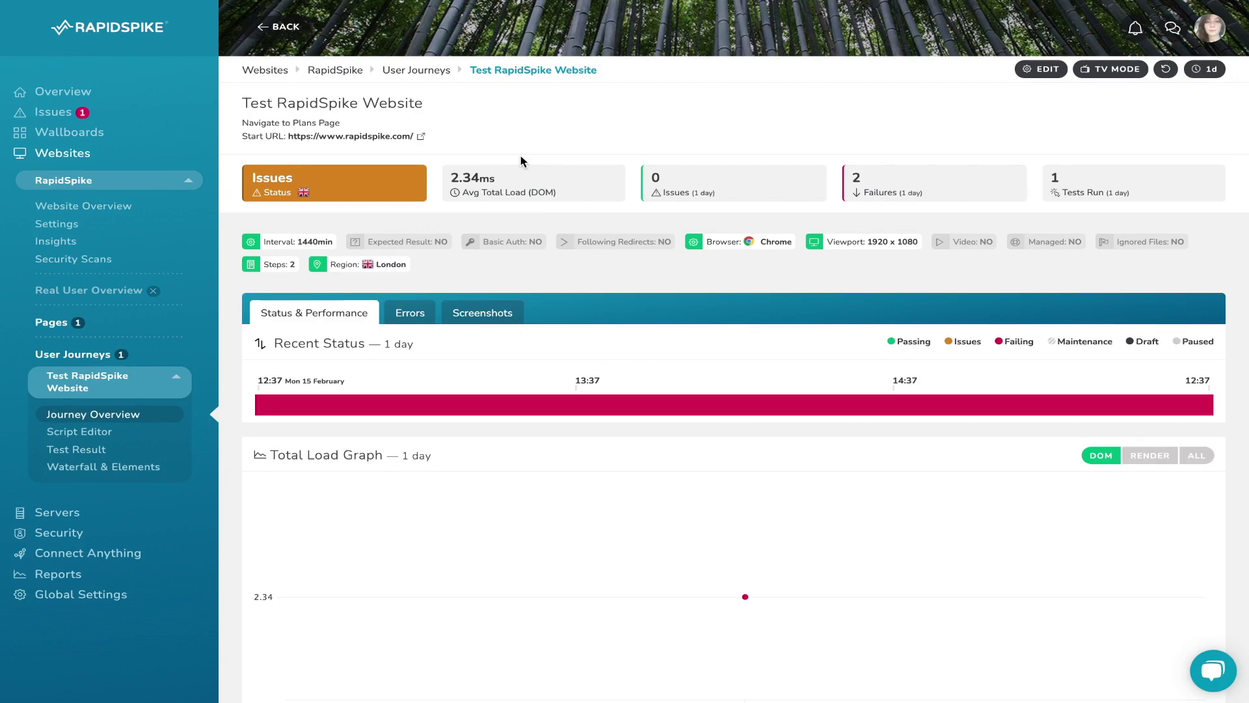
- In the Script Editor, add a TEST step at position 3 without an action, then view the latest result
{"action": "scroll", "coordinate": [376, 490], "scroll_direction": "down", "scroll_amount": 1}
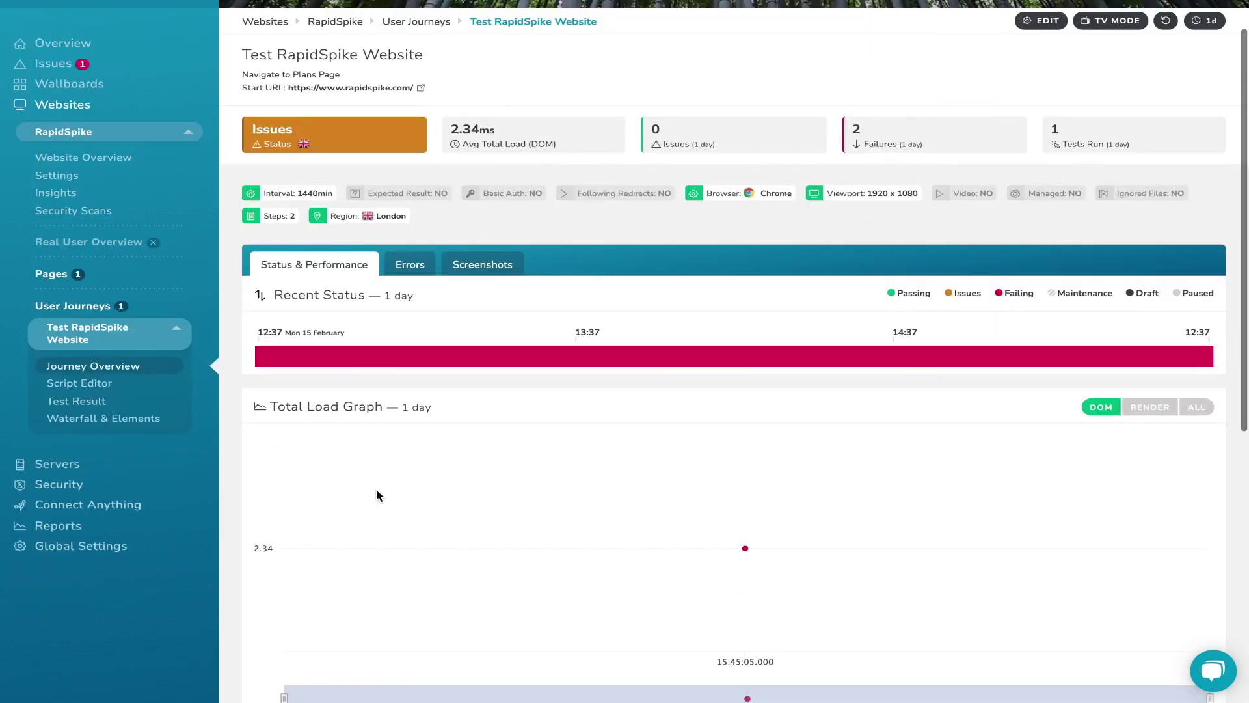
{"action": "left_click", "coordinate": [112, 384]}
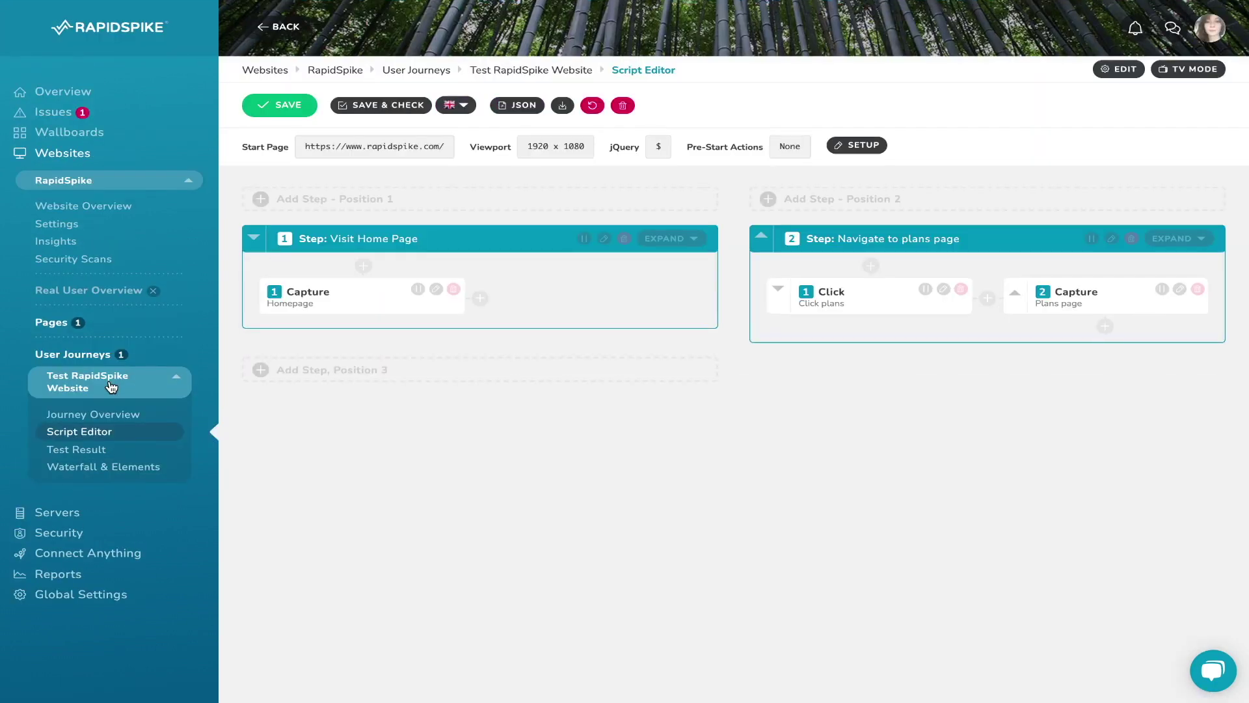
{"action": "left_click", "coordinate": [330, 378]}
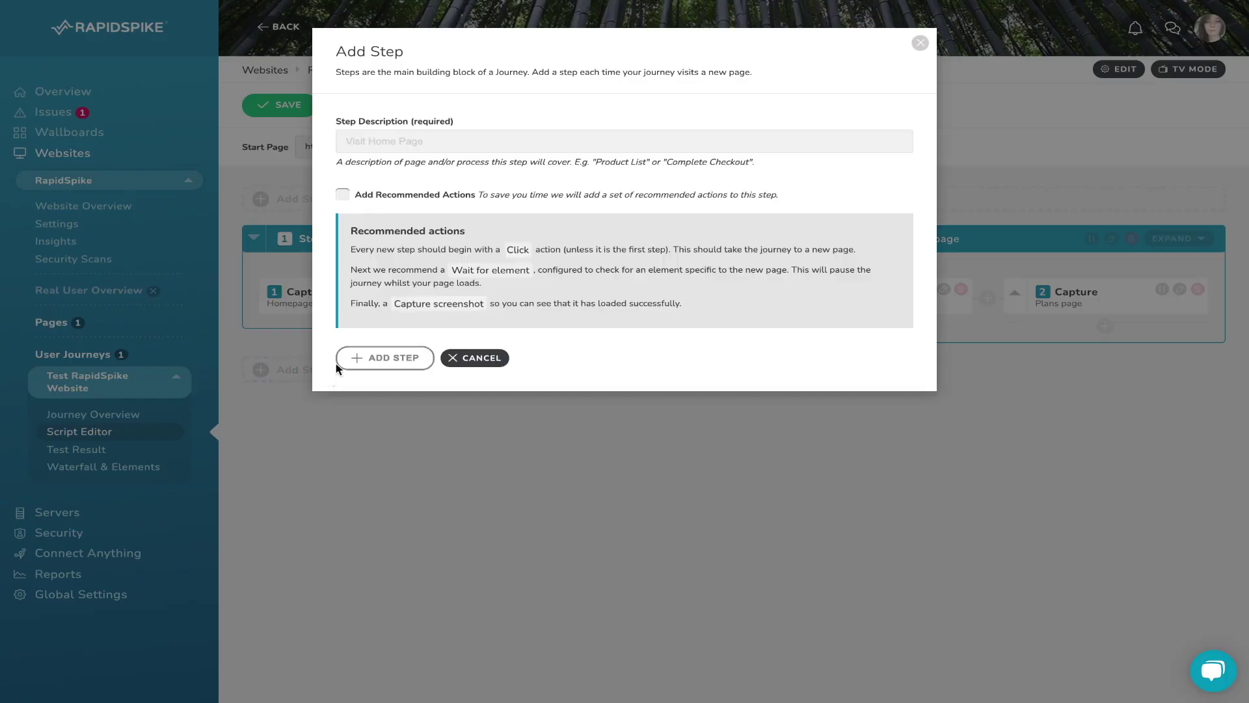
{"action": "left_click", "coordinate": [431, 140]}
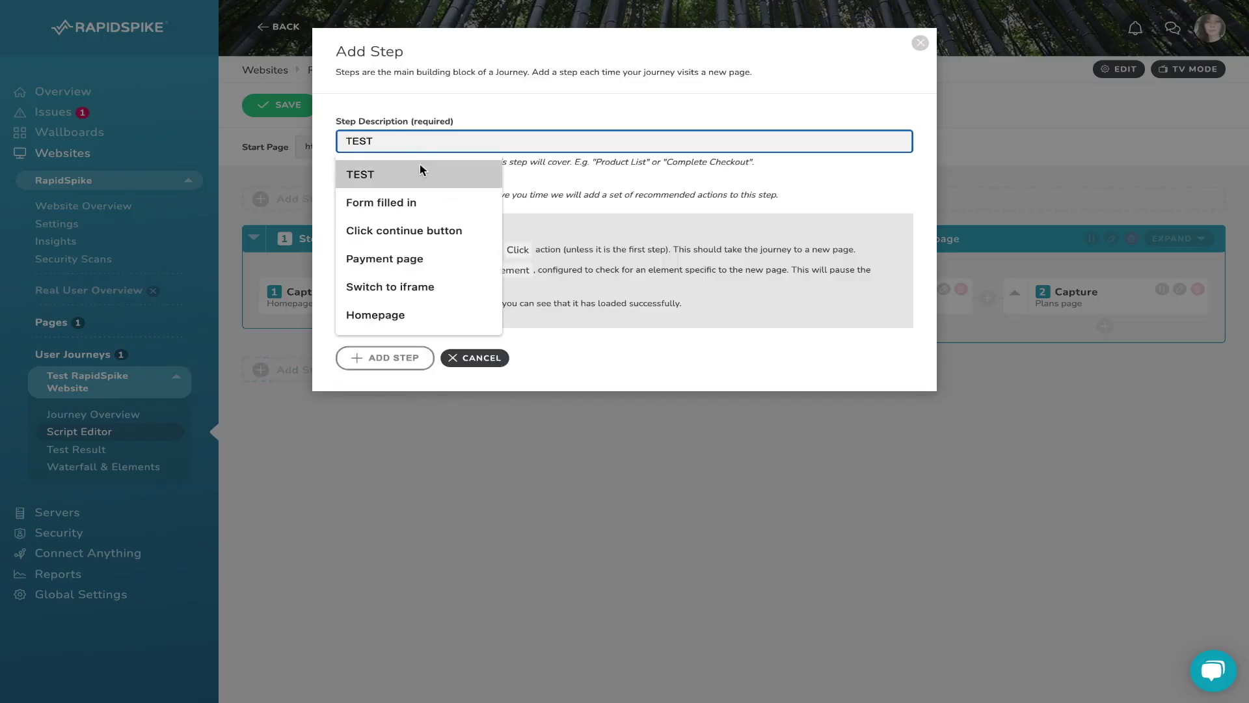
{"action": "left_click", "coordinate": [420, 166]}
{"action": "left_click", "coordinate": [416, 359]}
{"action": "left_click", "coordinate": [603, 447]}
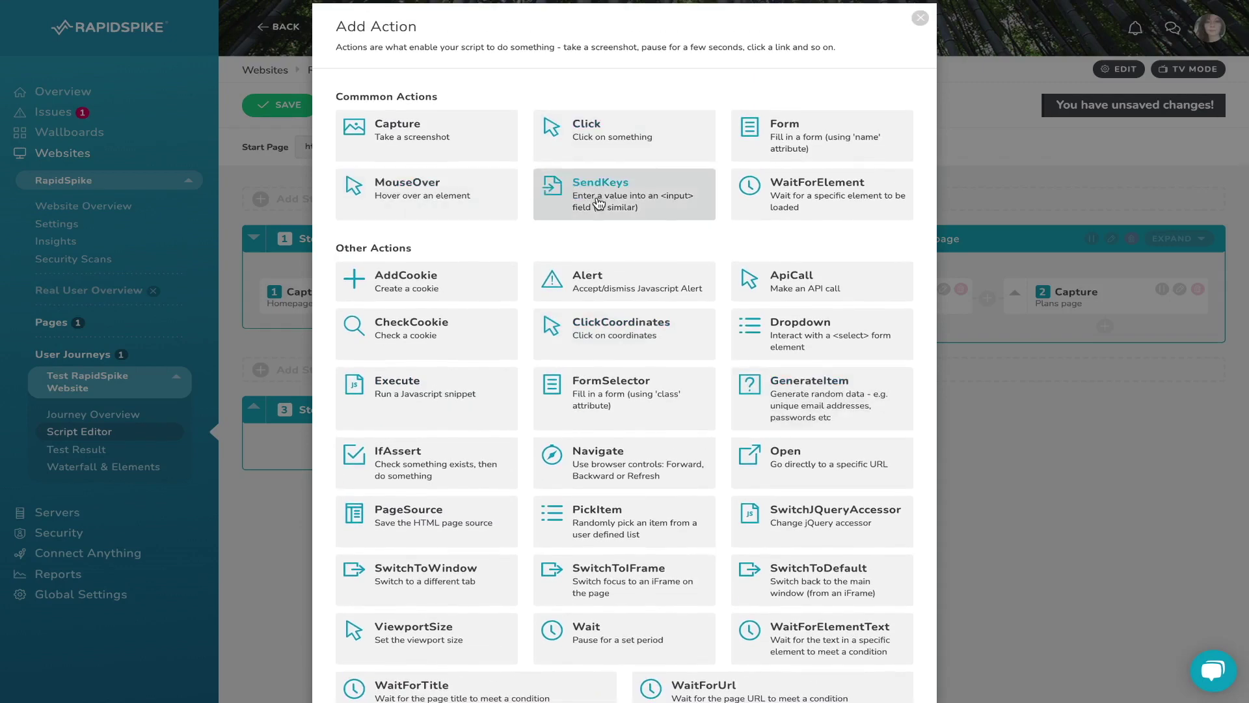
{"action": "left_click", "coordinate": [920, 19]}
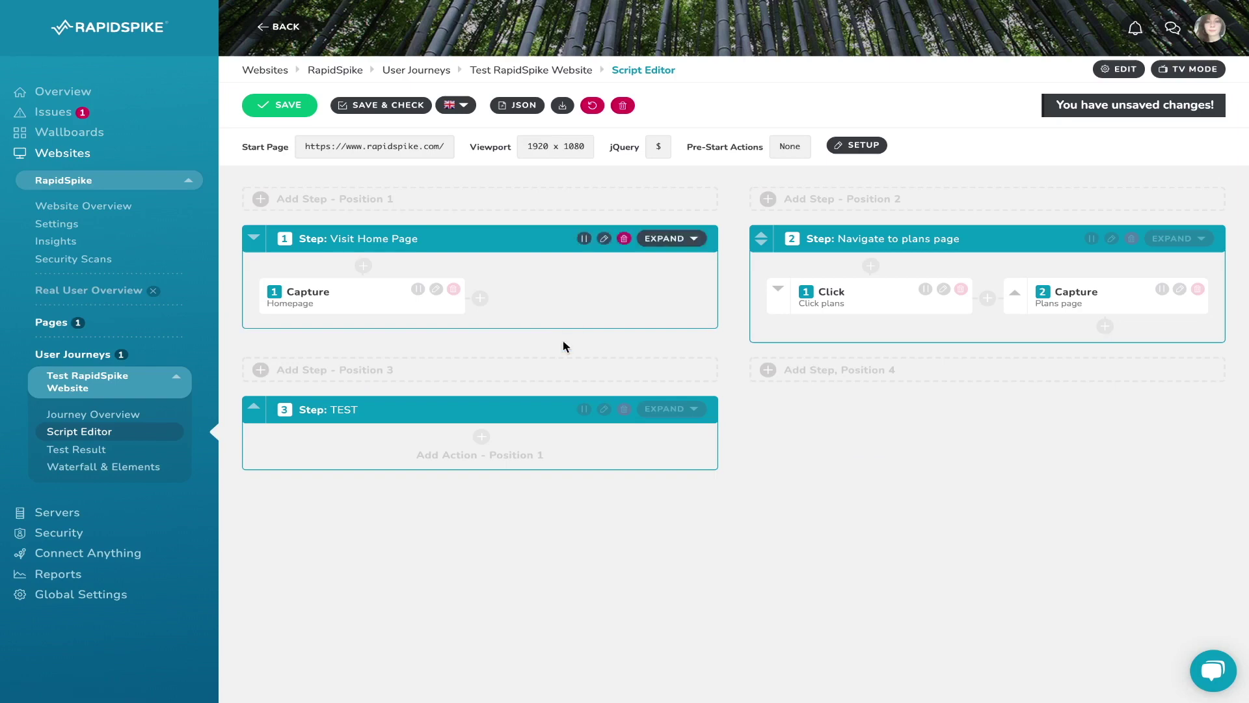
{"action": "left_click", "coordinate": [108, 452]}
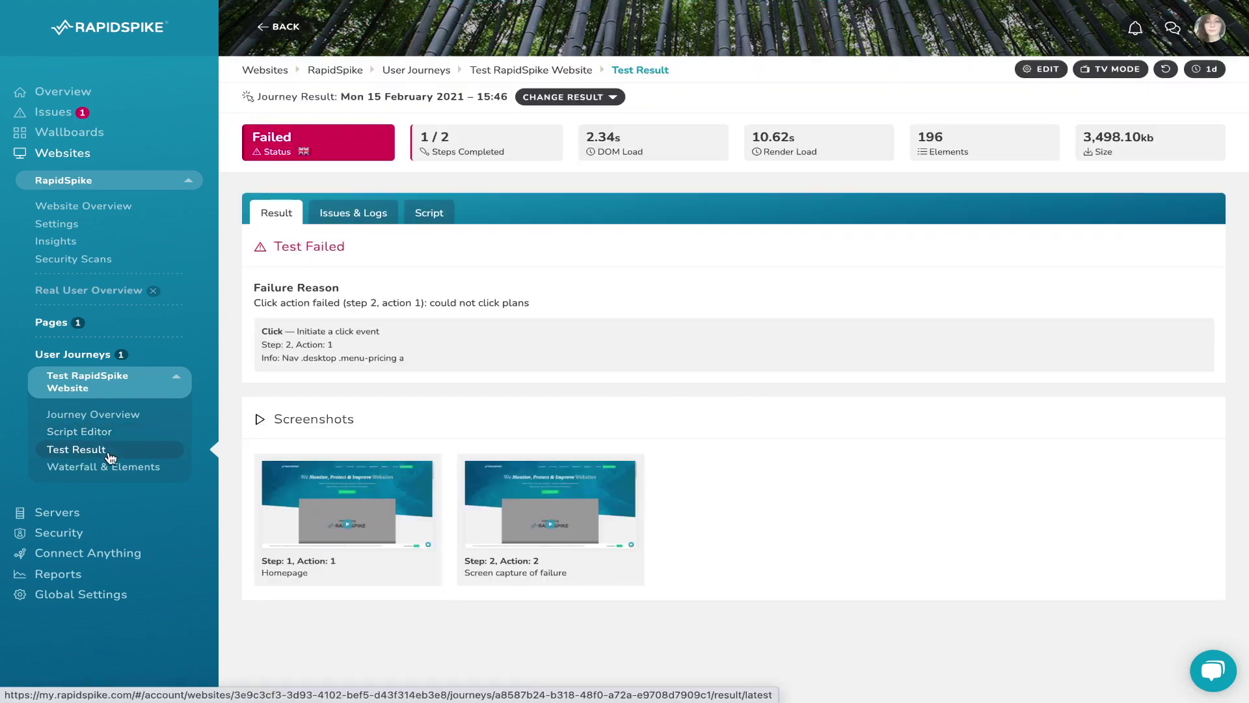
- Inspect the failed journey's issues, SEVERE browser log, step results and Step 1 waterfall
{"action": "left_click", "coordinate": [366, 215]}
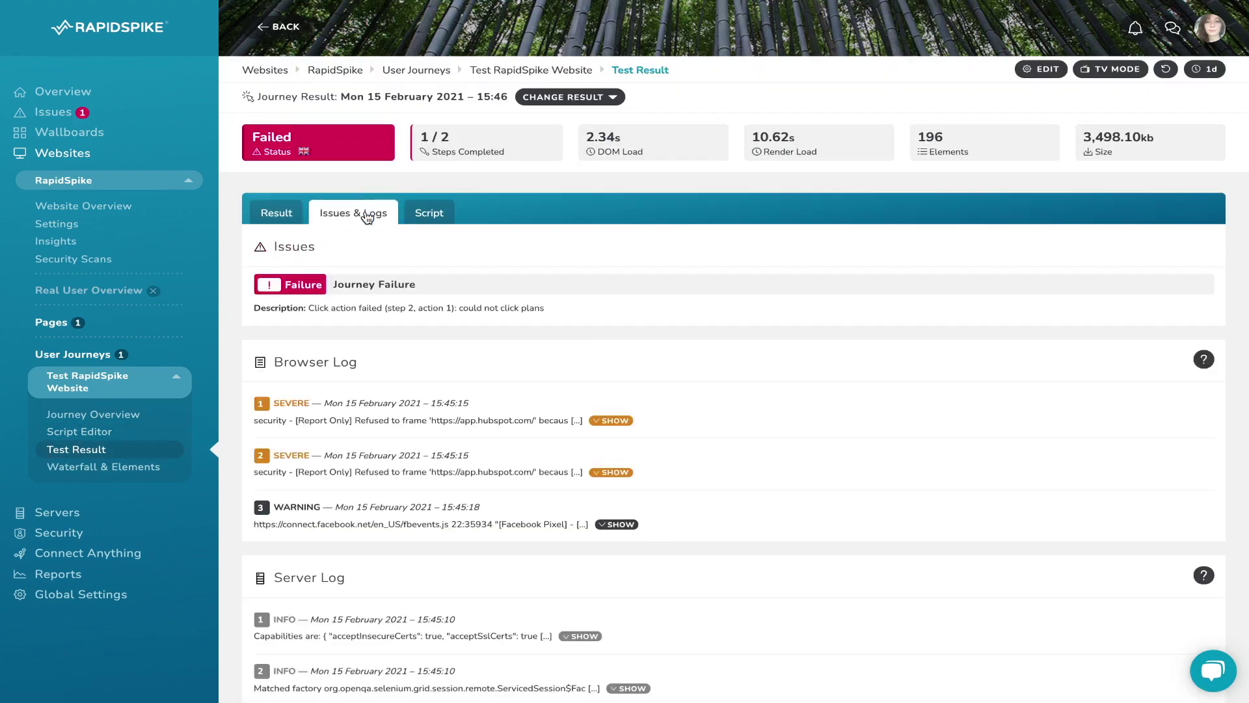
{"action": "scroll", "coordinate": [455, 368], "scroll_direction": "down", "scroll_amount": 2}
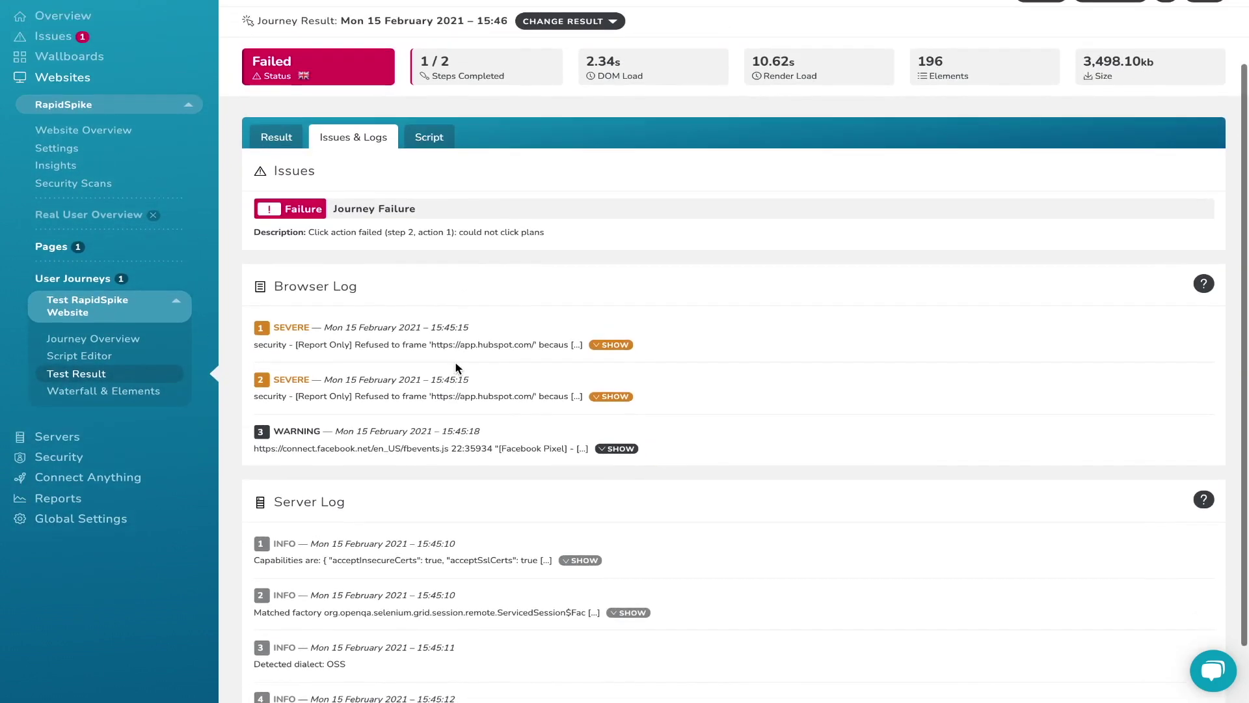
{"action": "left_click", "coordinate": [620, 345]}
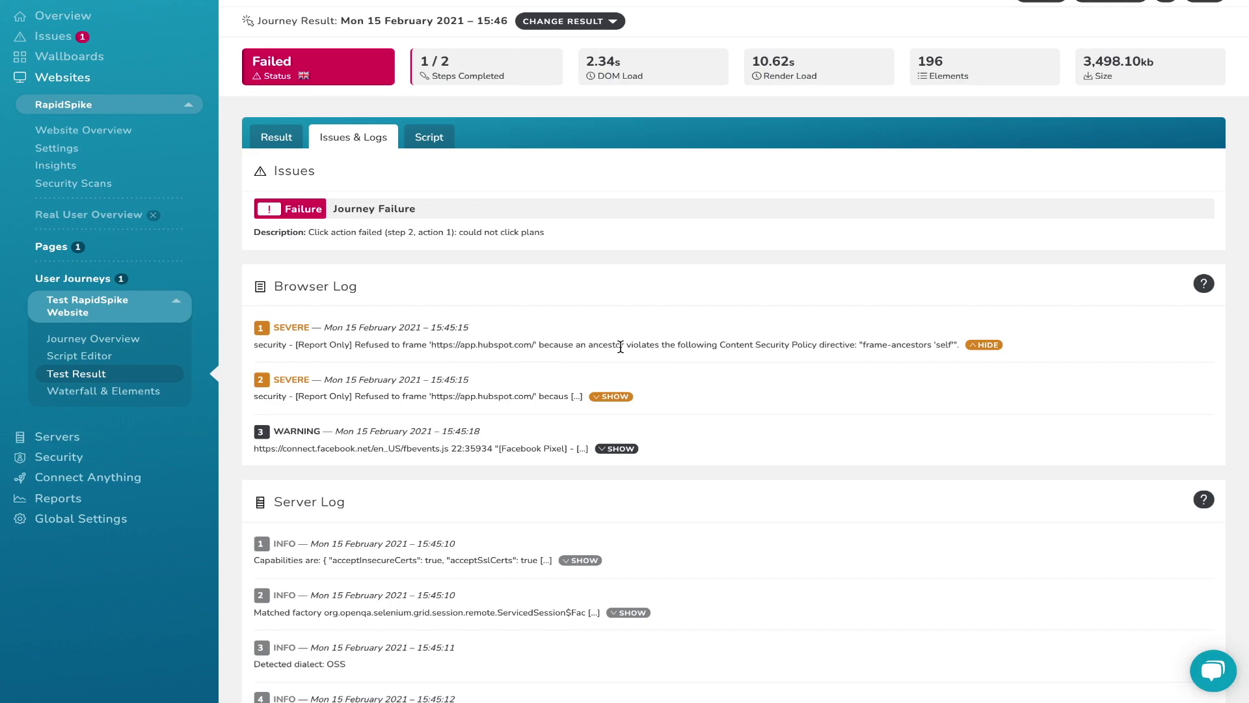
{"action": "left_click", "coordinate": [429, 137]}
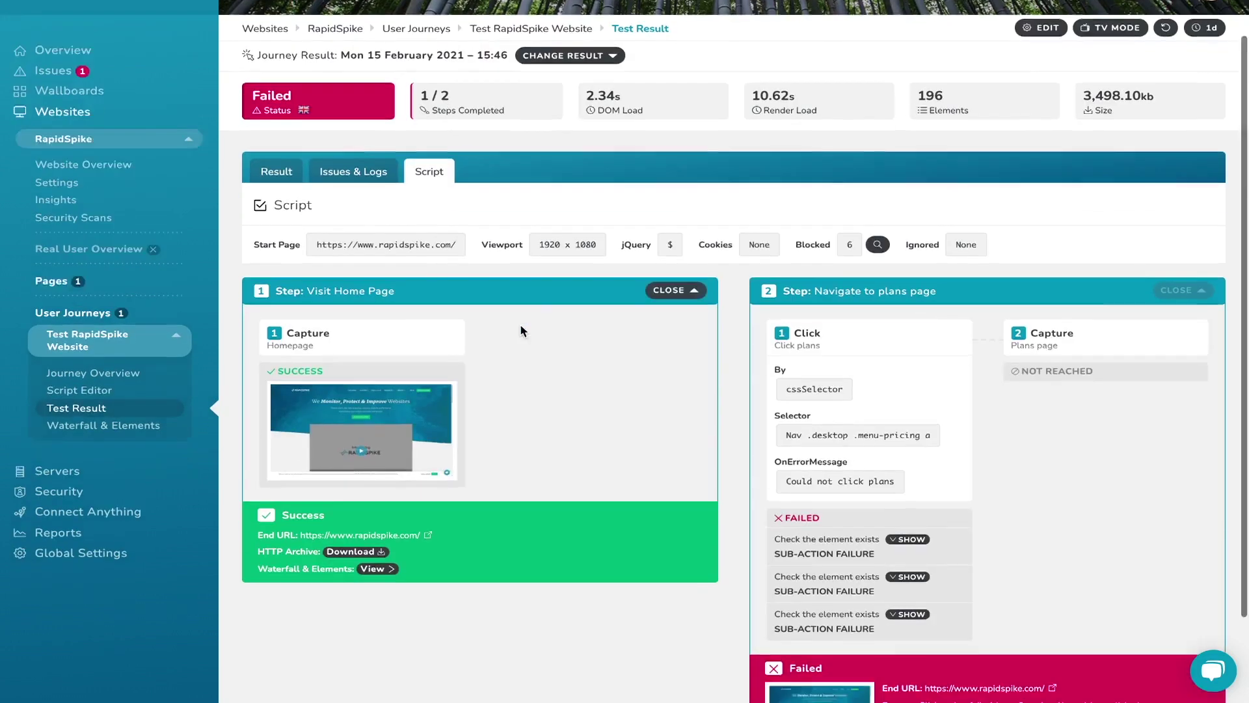
{"action": "scroll", "coordinate": [520, 323], "scroll_direction": "down", "scroll_amount": 3}
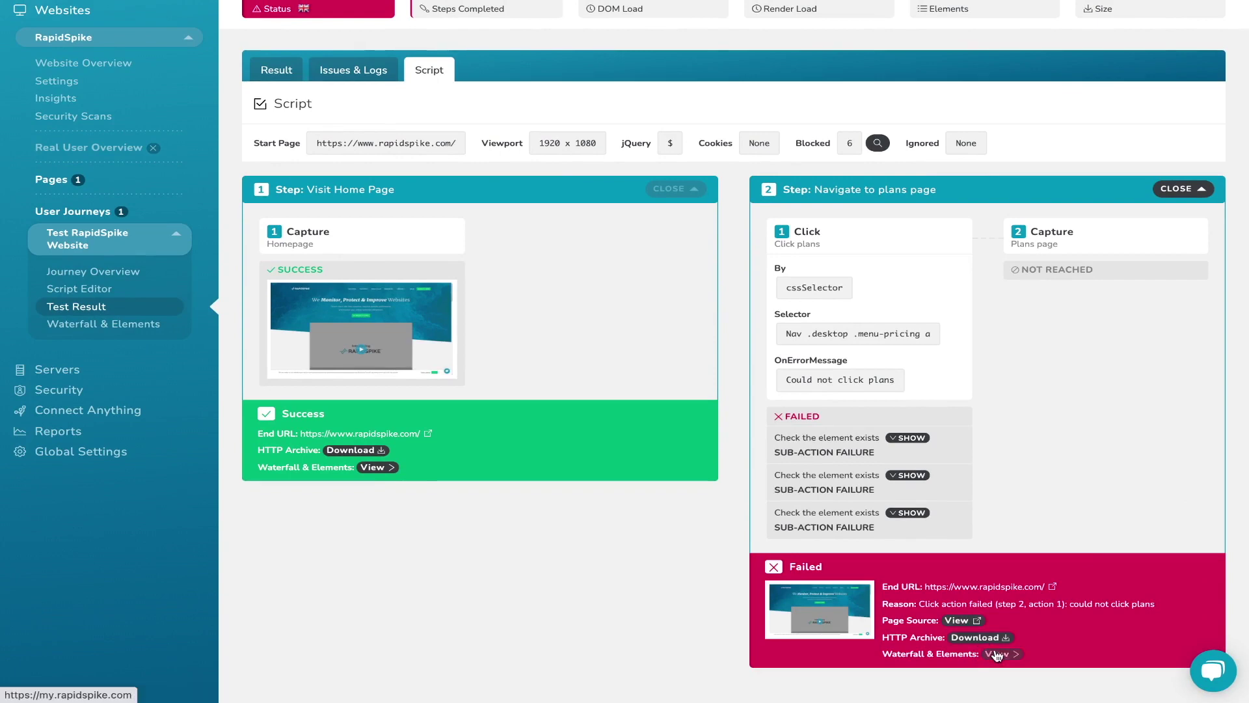
{"action": "left_click", "coordinate": [992, 655]}
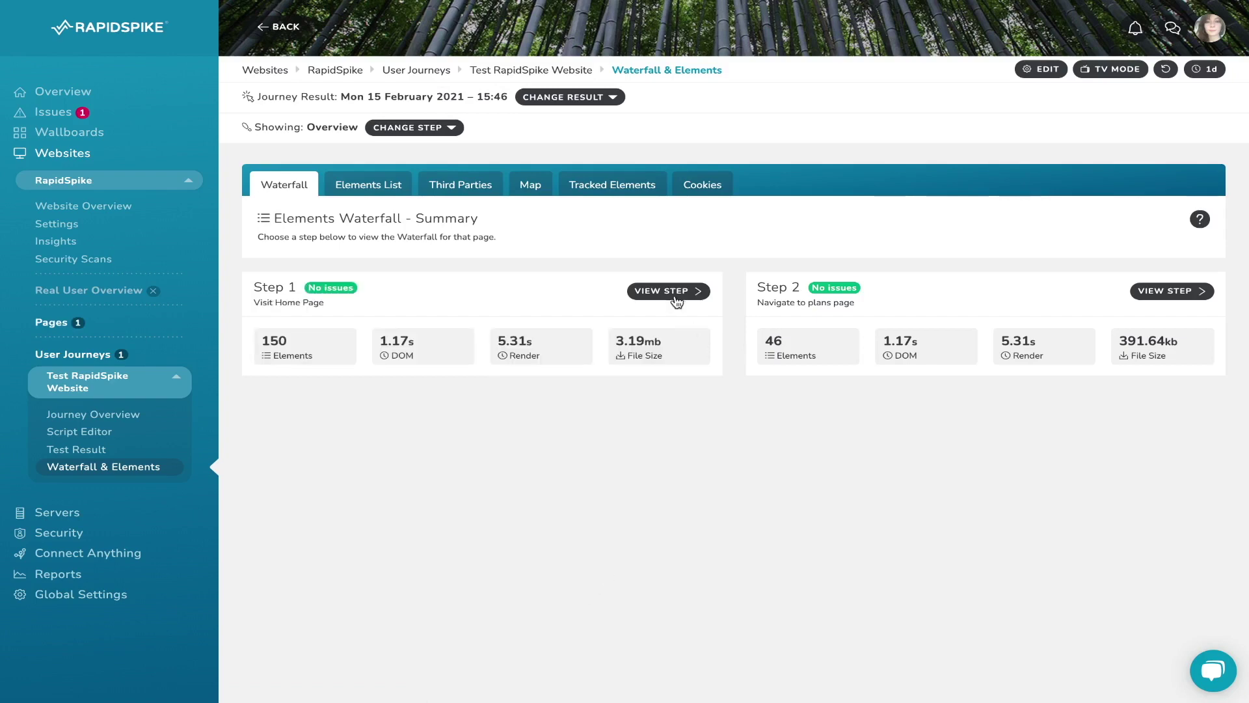
{"action": "left_click", "coordinate": [676, 298]}
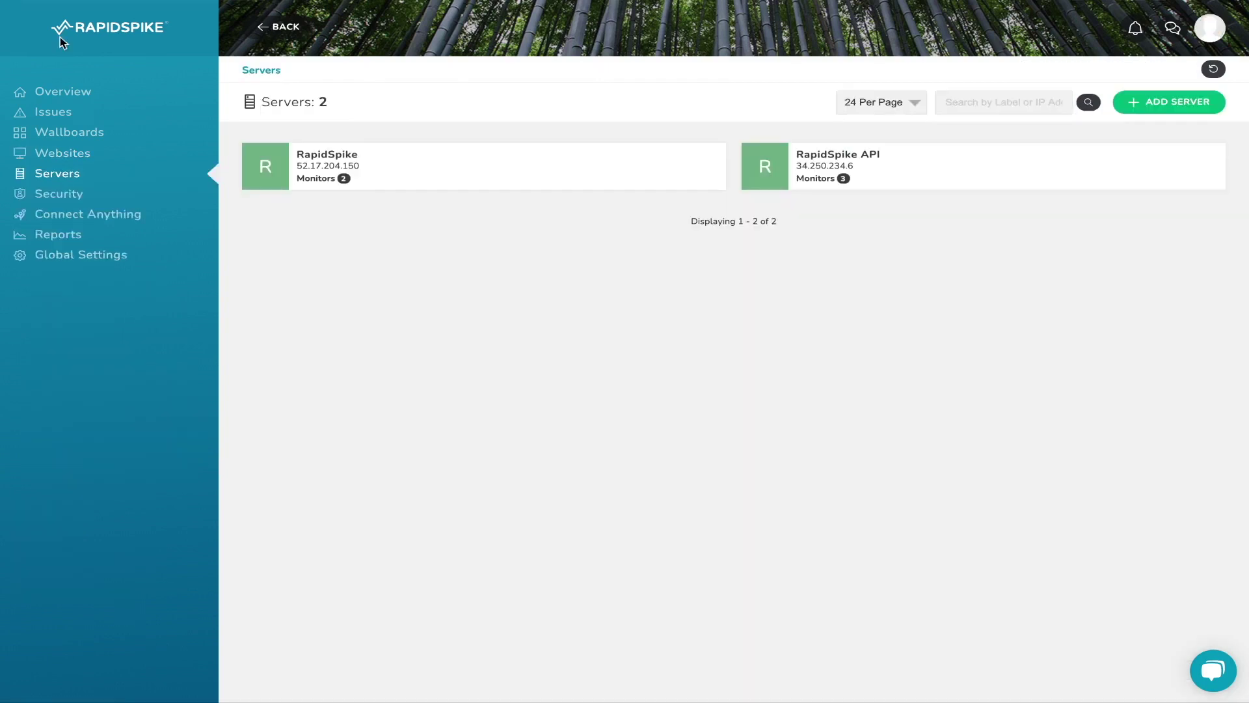
- Cancel a trial Add Server form, then list websites hosted on the RapidSpike server
{"action": "left_click", "coordinate": [1181, 108]}
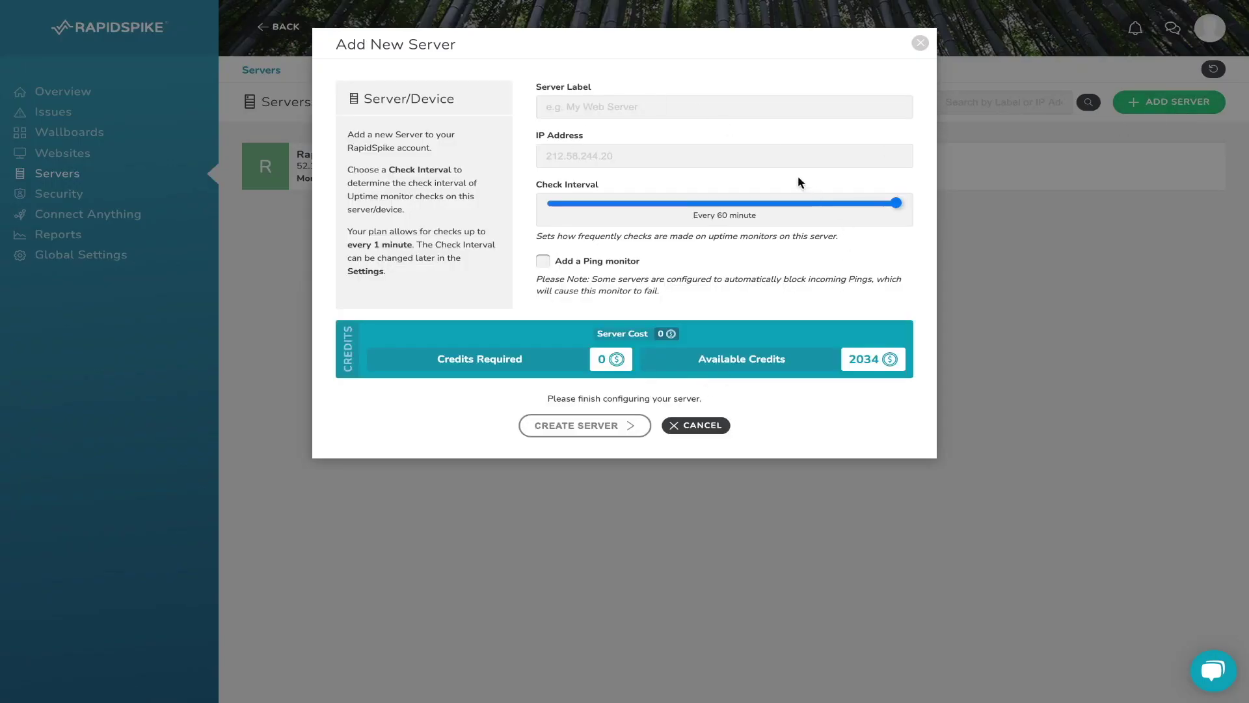
{"action": "left_click", "coordinate": [920, 43]}
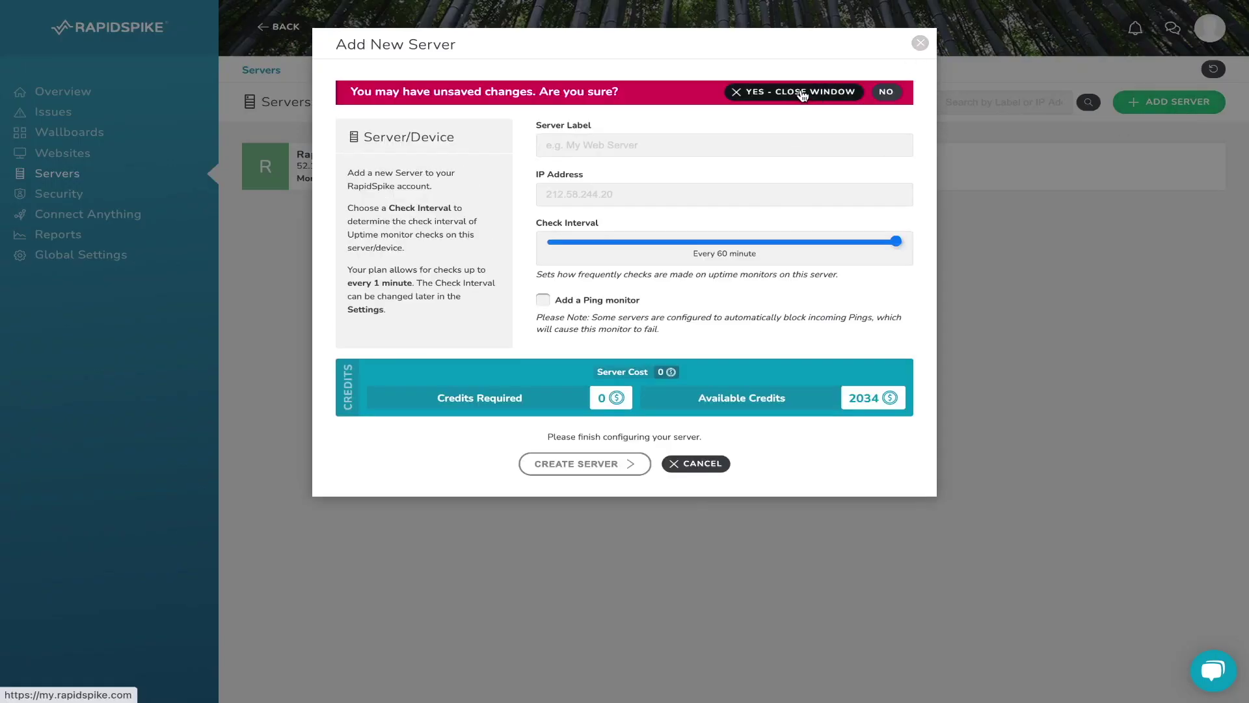
{"action": "left_click", "coordinate": [796, 95]}
{"action": "left_click", "coordinate": [671, 164]}
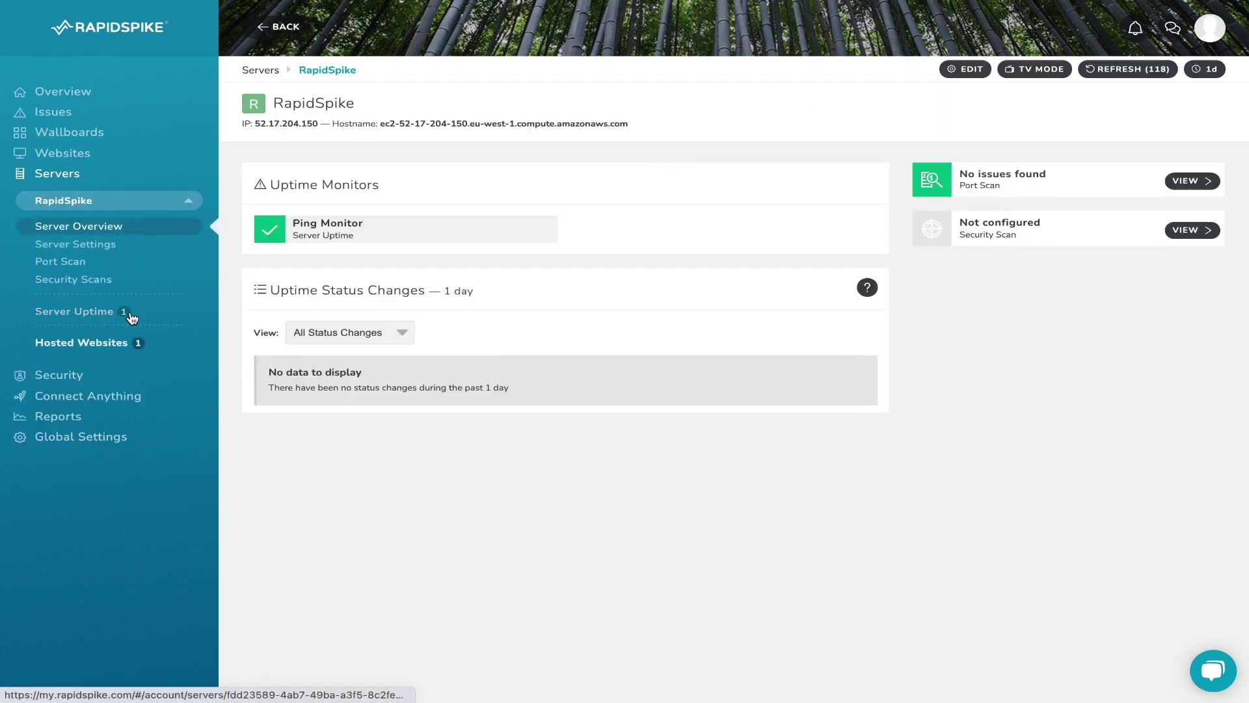
{"action": "left_click", "coordinate": [133, 342]}
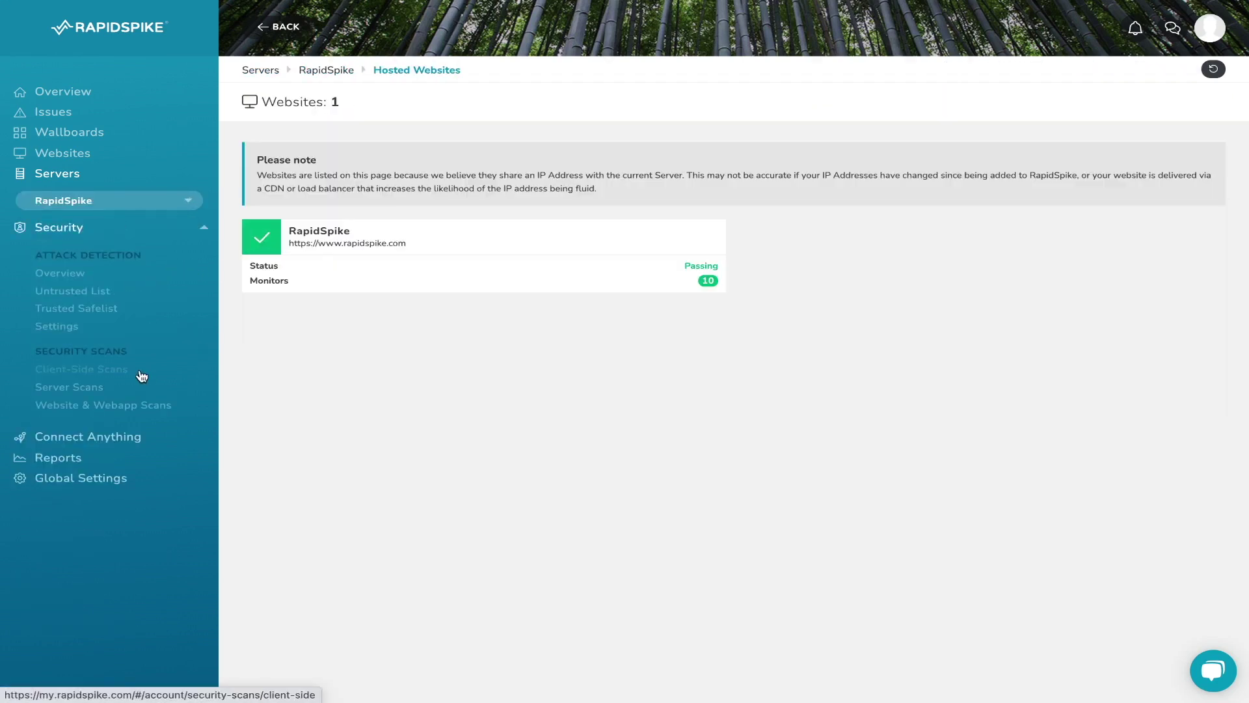
- Browse Security overview, cloudflare.com untrusted details, trusted safelist, settings, and client-side scans
{"action": "left_click", "coordinate": [114, 273]}
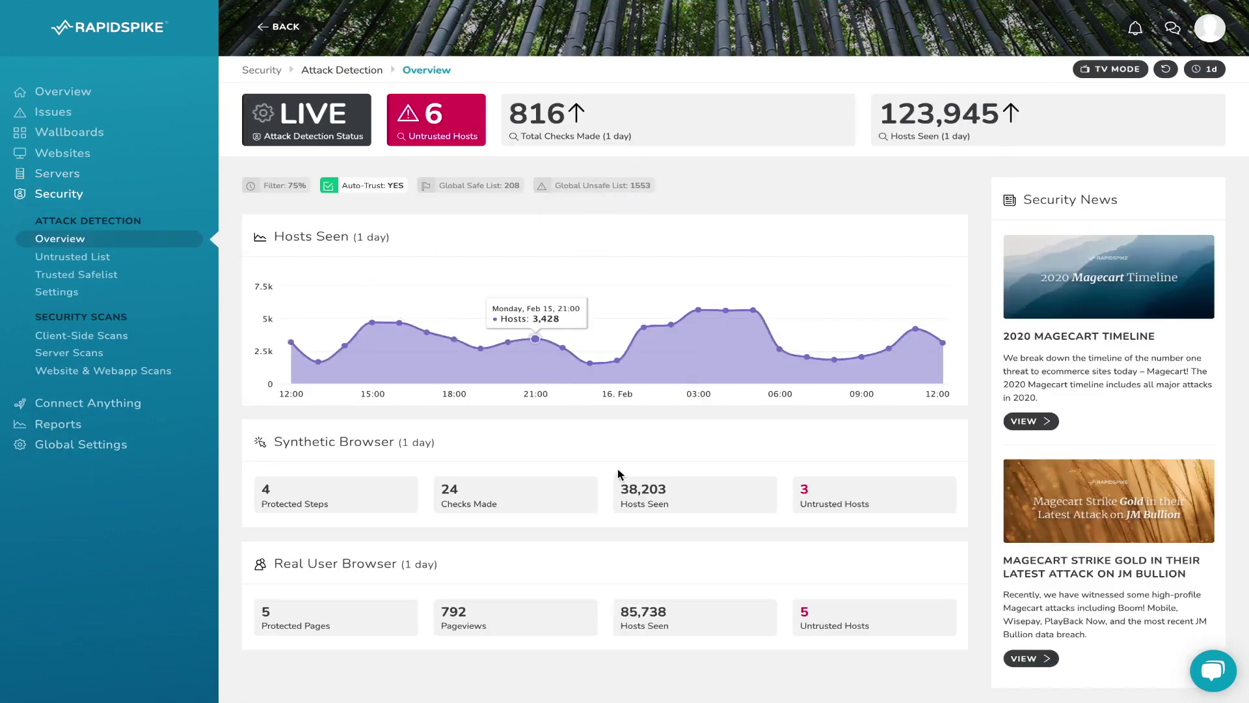
{"action": "left_click", "coordinate": [113, 264]}
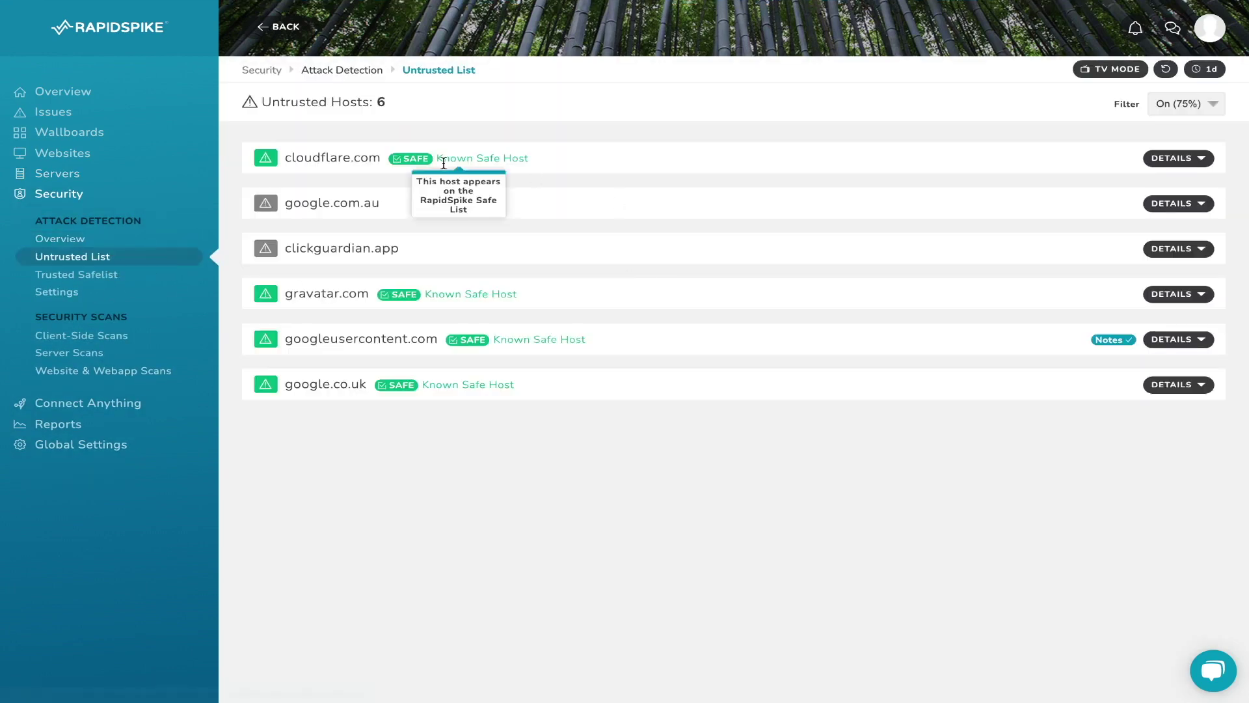
{"action": "left_click", "coordinate": [1178, 158]}
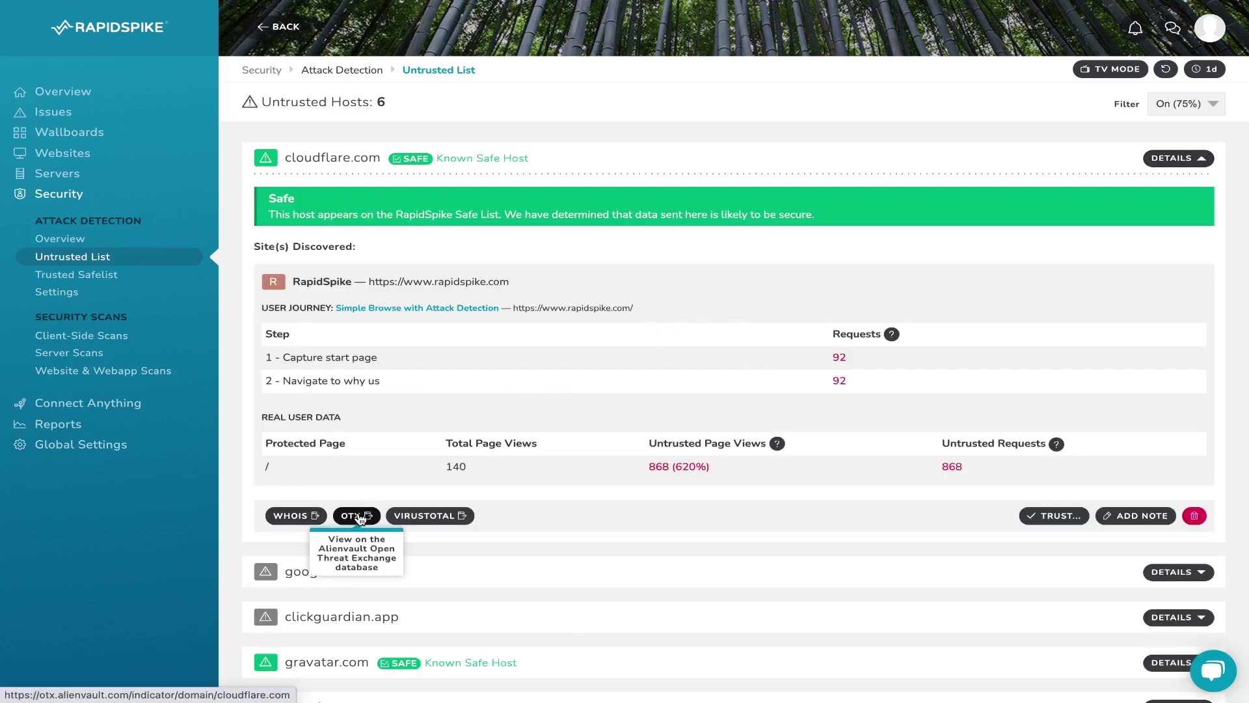
{"action": "left_click", "coordinate": [120, 275]}
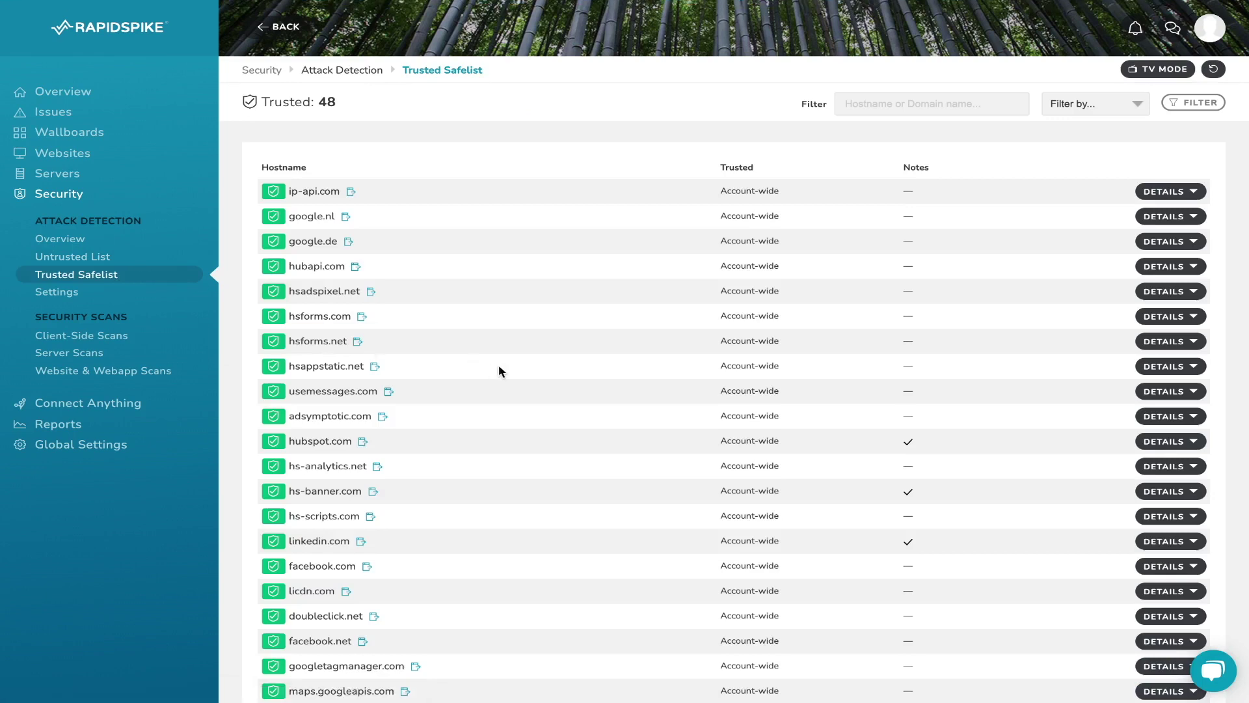
{"action": "left_click", "coordinate": [87, 290]}
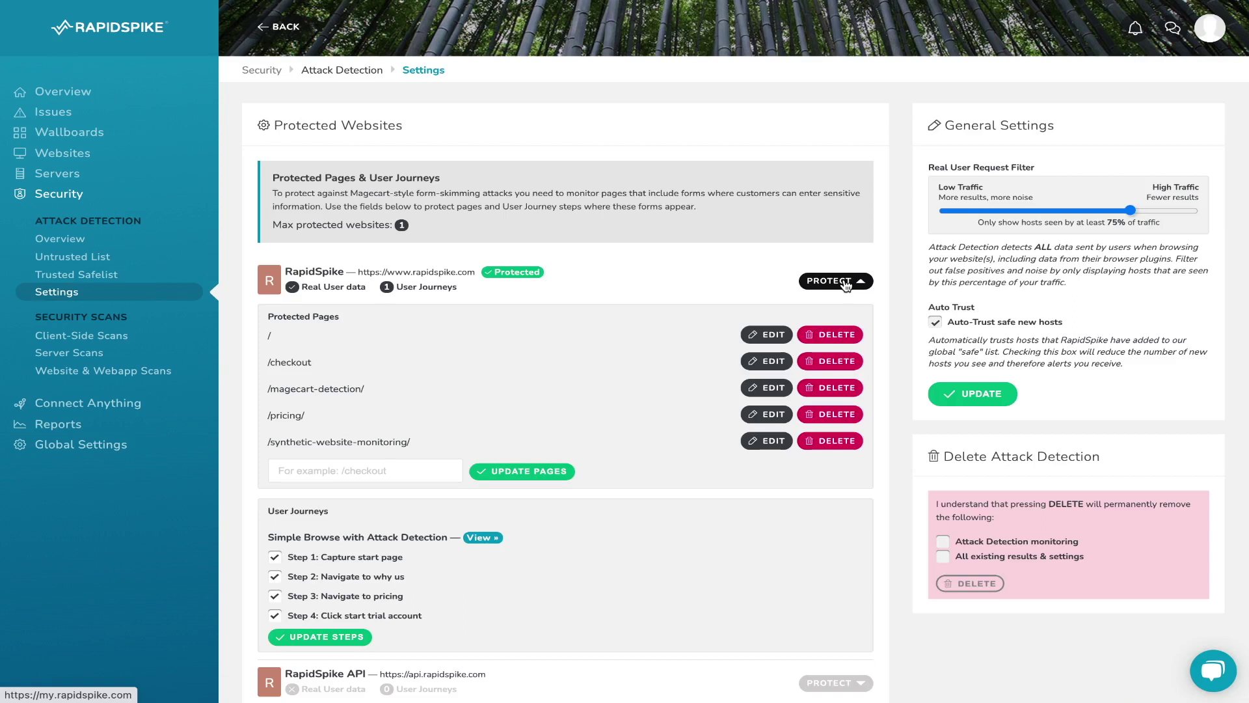
{"action": "left_click", "coordinate": [91, 338]}
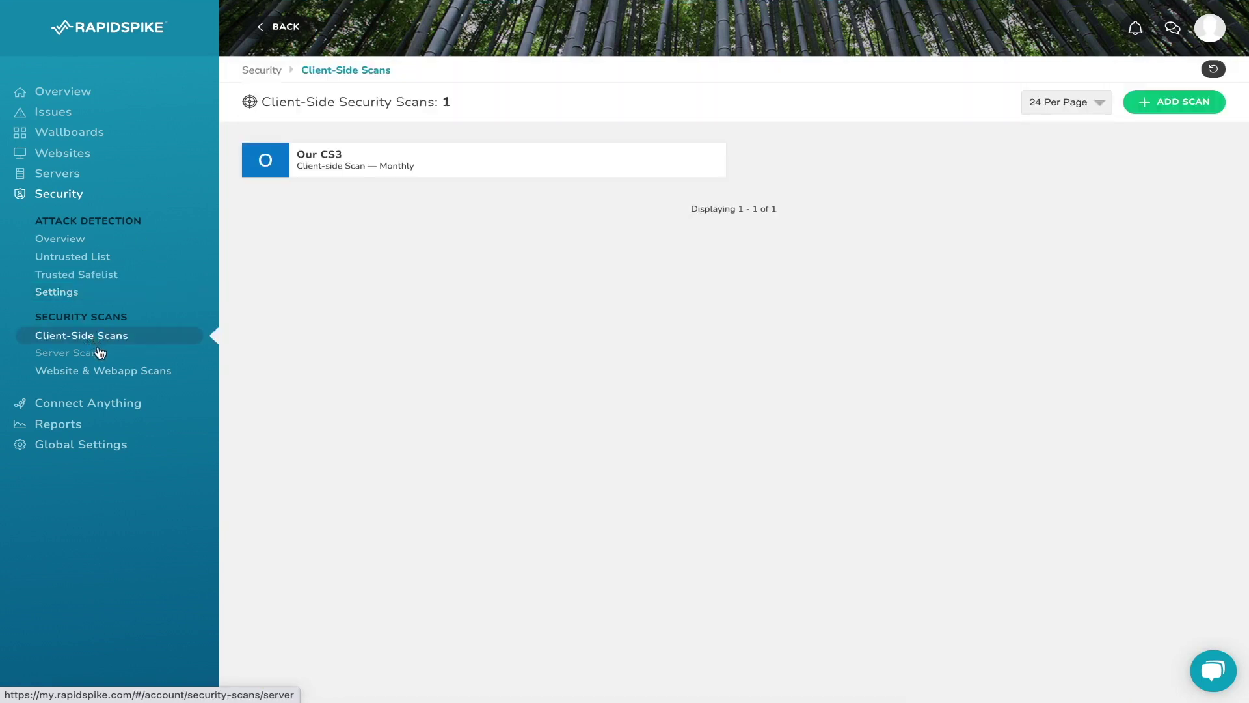
- Open Reports > Weekly Activity to view the Friday Activity Report, then expand Global Settings
{"action": "left_click", "coordinate": [109, 428]}
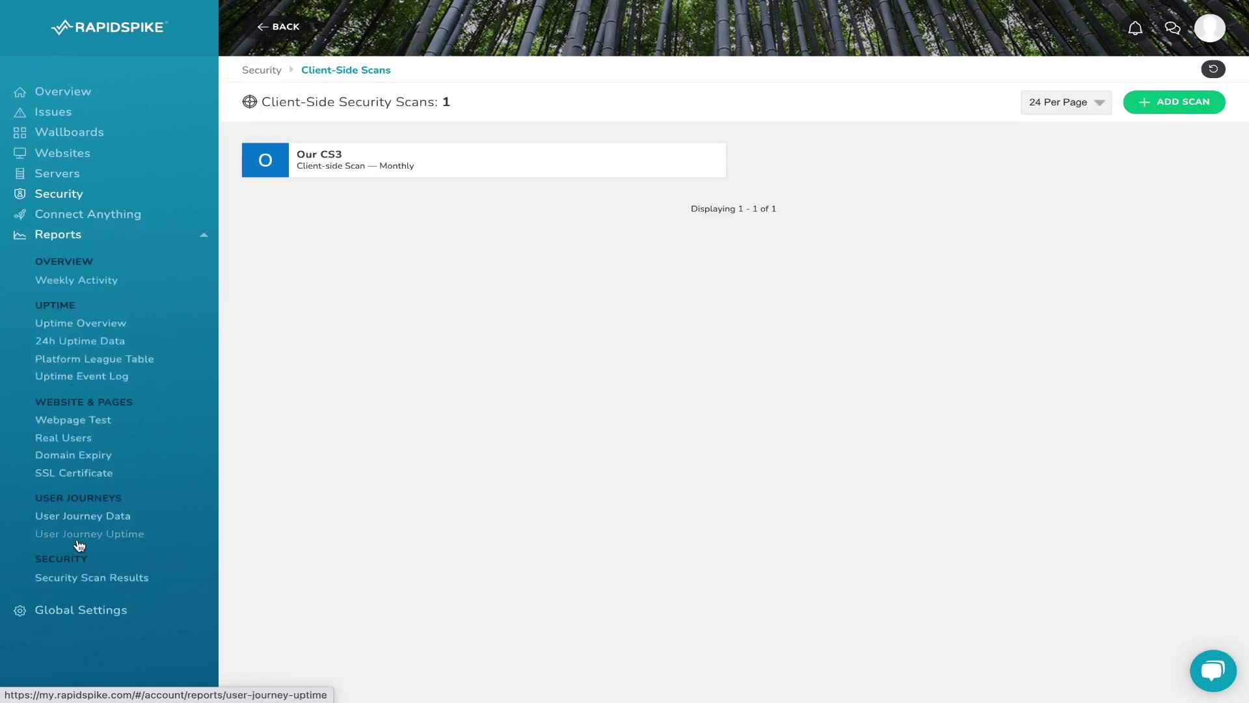
{"action": "left_click", "coordinate": [106, 285]}
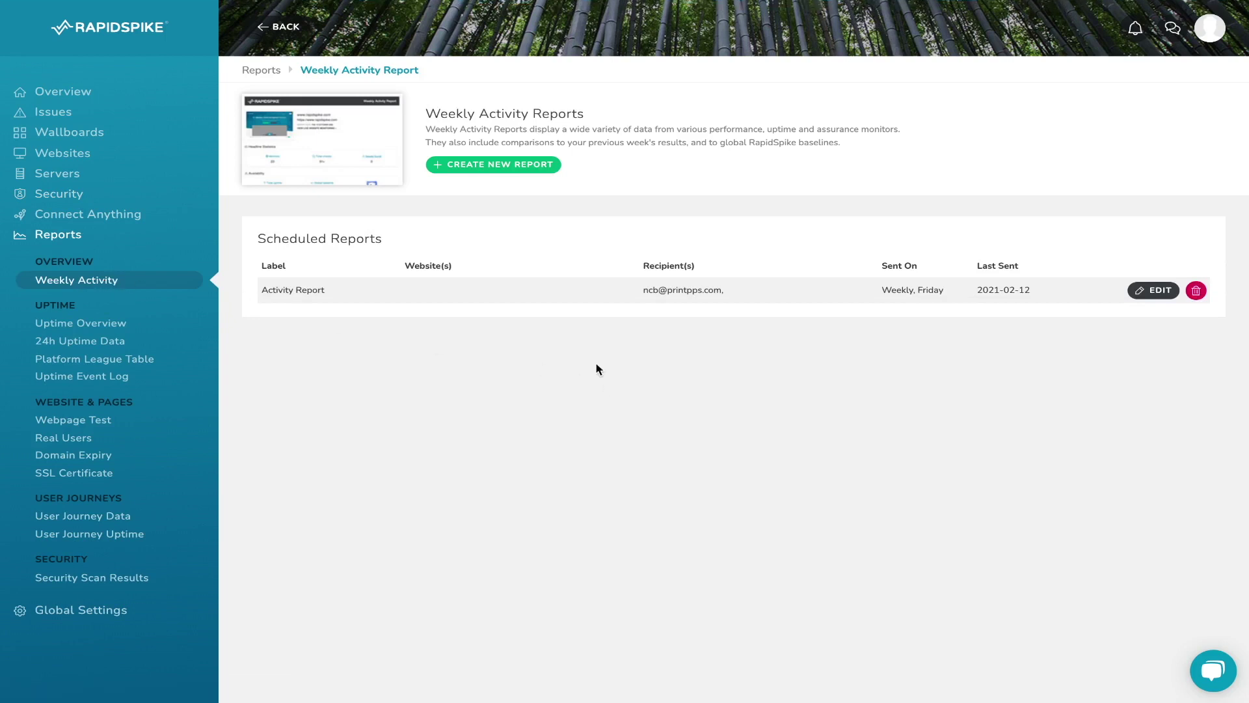
{"action": "left_click", "coordinate": [97, 610]}
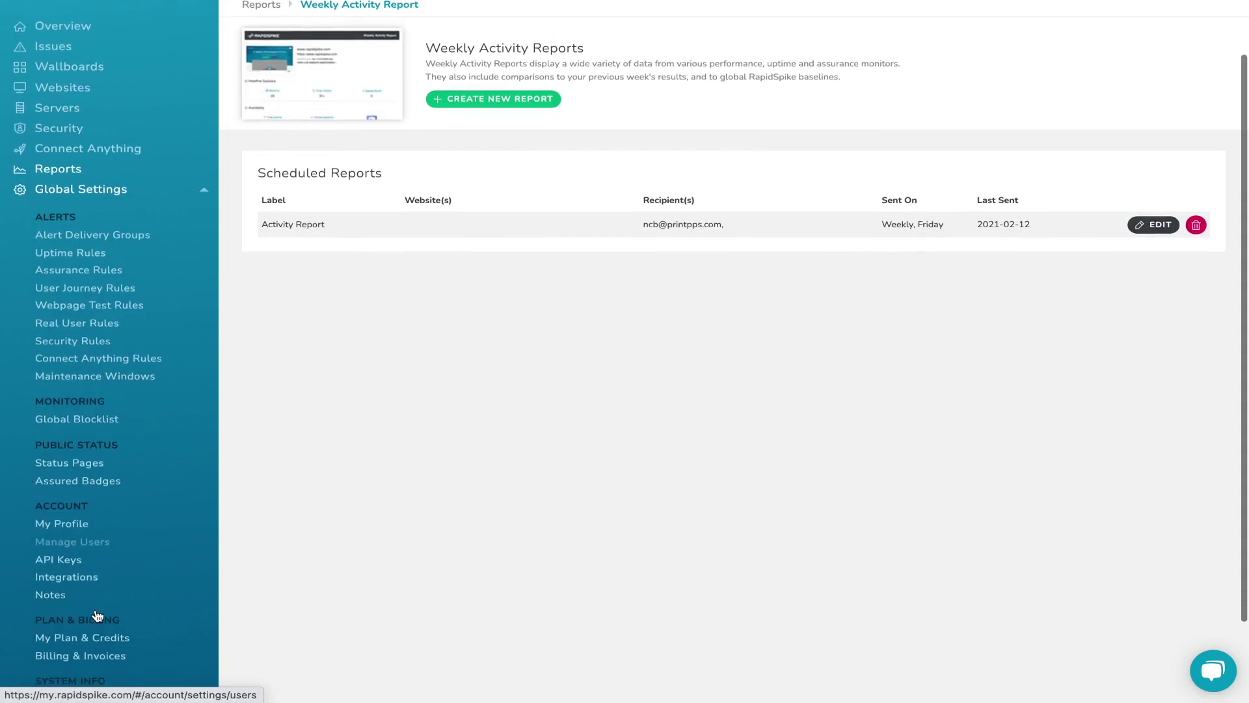
- Draft a User Journey alert rule for specific regions on element error, size or load time, then cancel it
{"action": "left_click", "coordinate": [137, 238]}
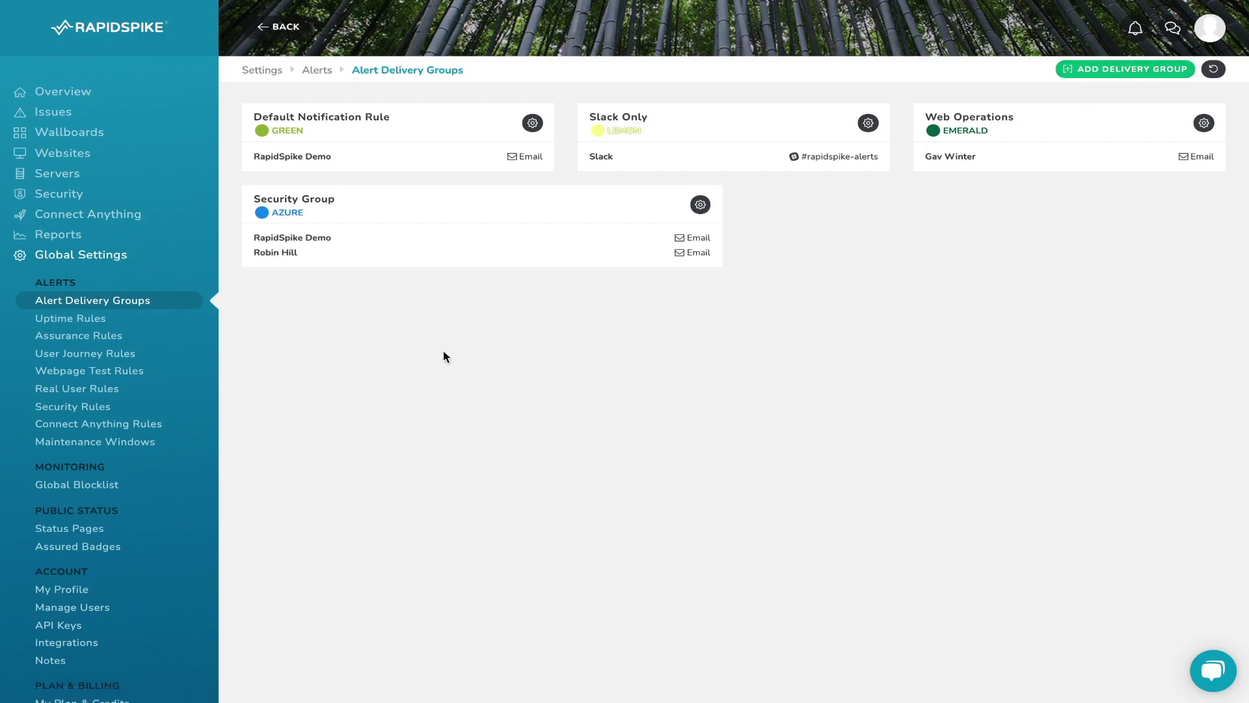
{"action": "left_click", "coordinate": [141, 365]}
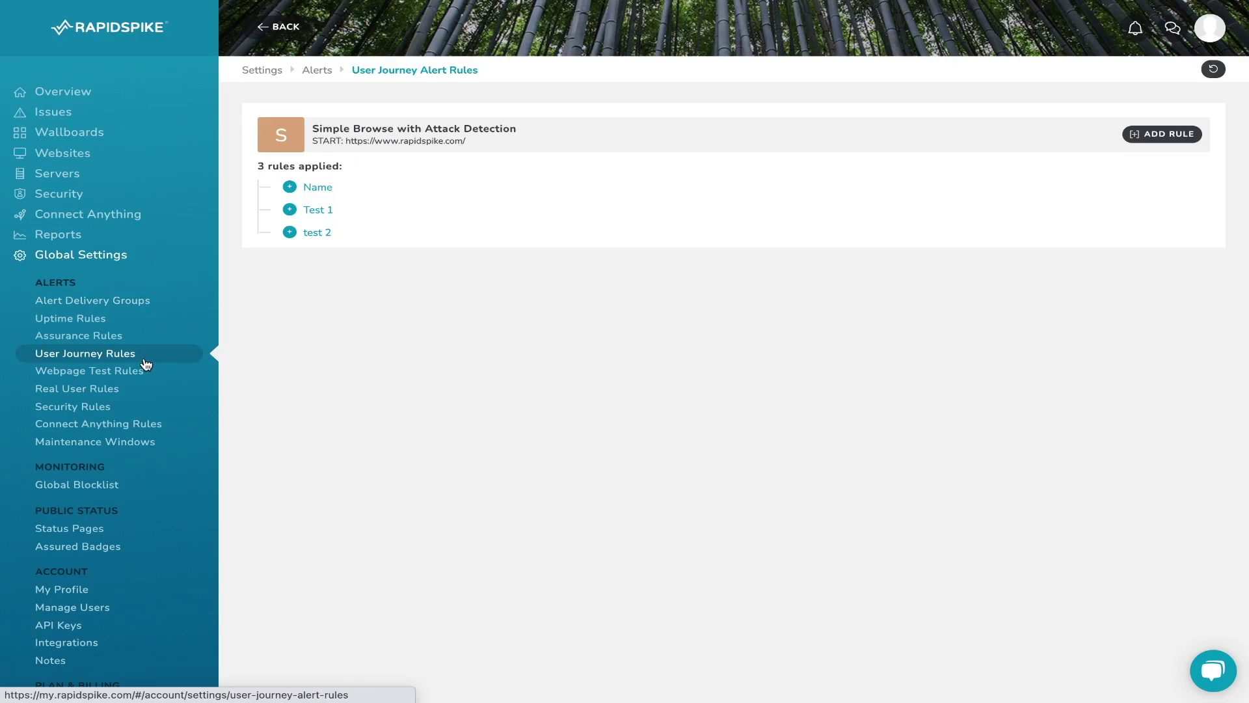
{"action": "left_click", "coordinate": [1165, 134]}
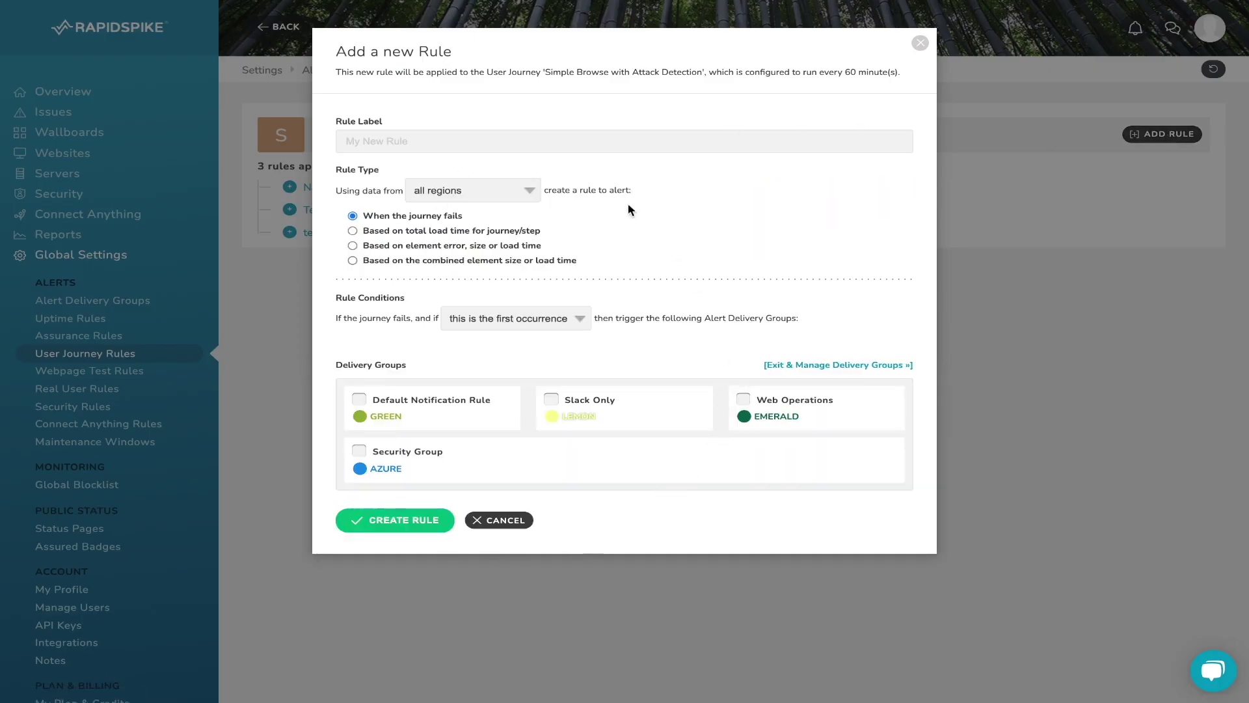
{"action": "left_click", "coordinate": [529, 189]}
{"action": "left_click", "coordinate": [516, 204]}
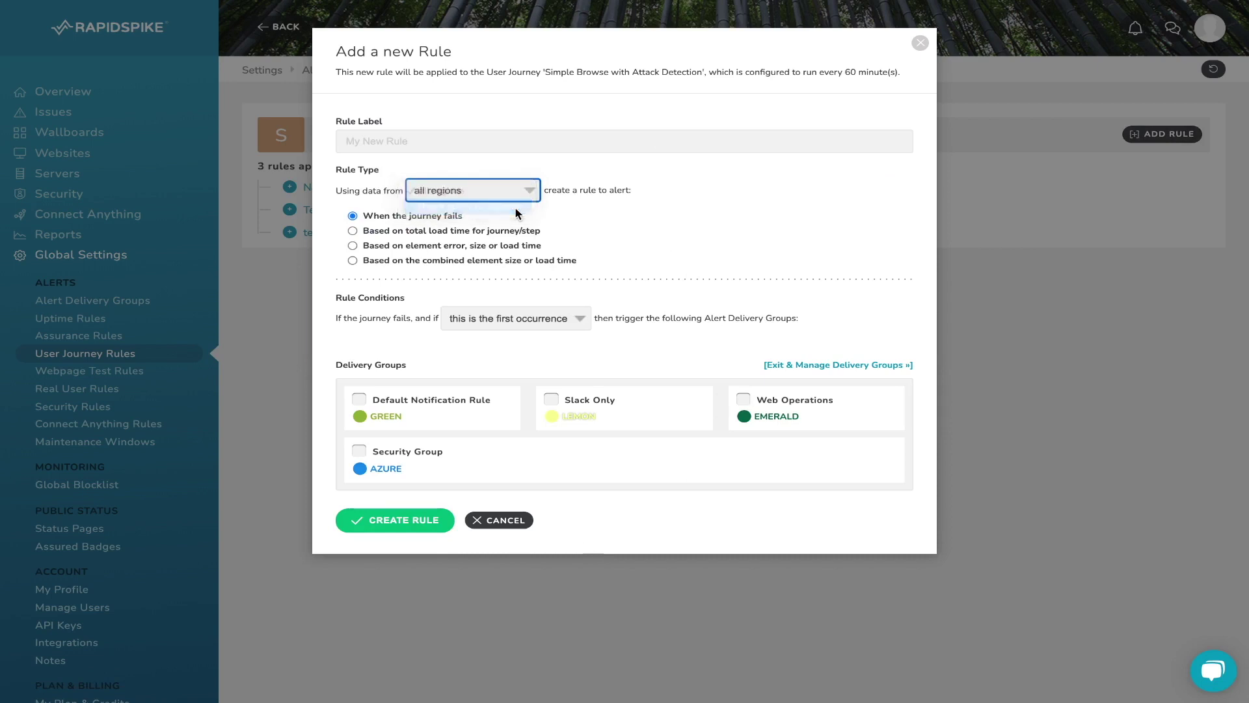
{"action": "left_click", "coordinate": [353, 303]}
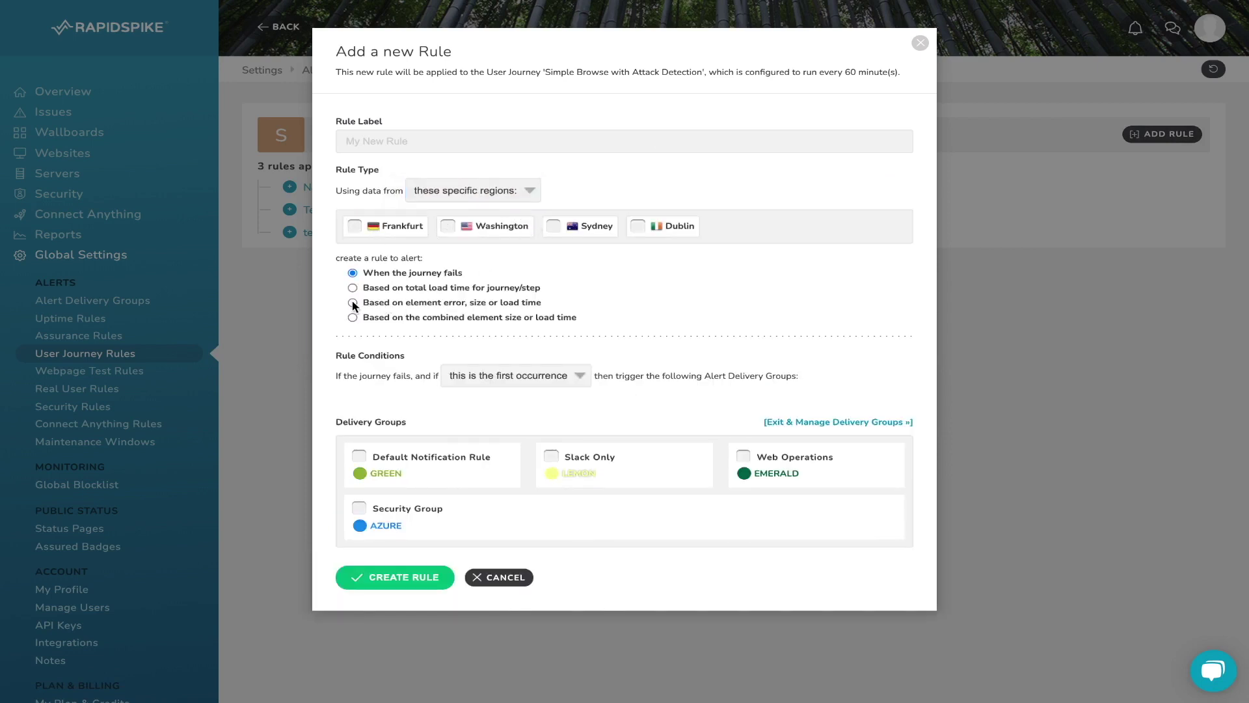
{"action": "left_click", "coordinate": [550, 383]}
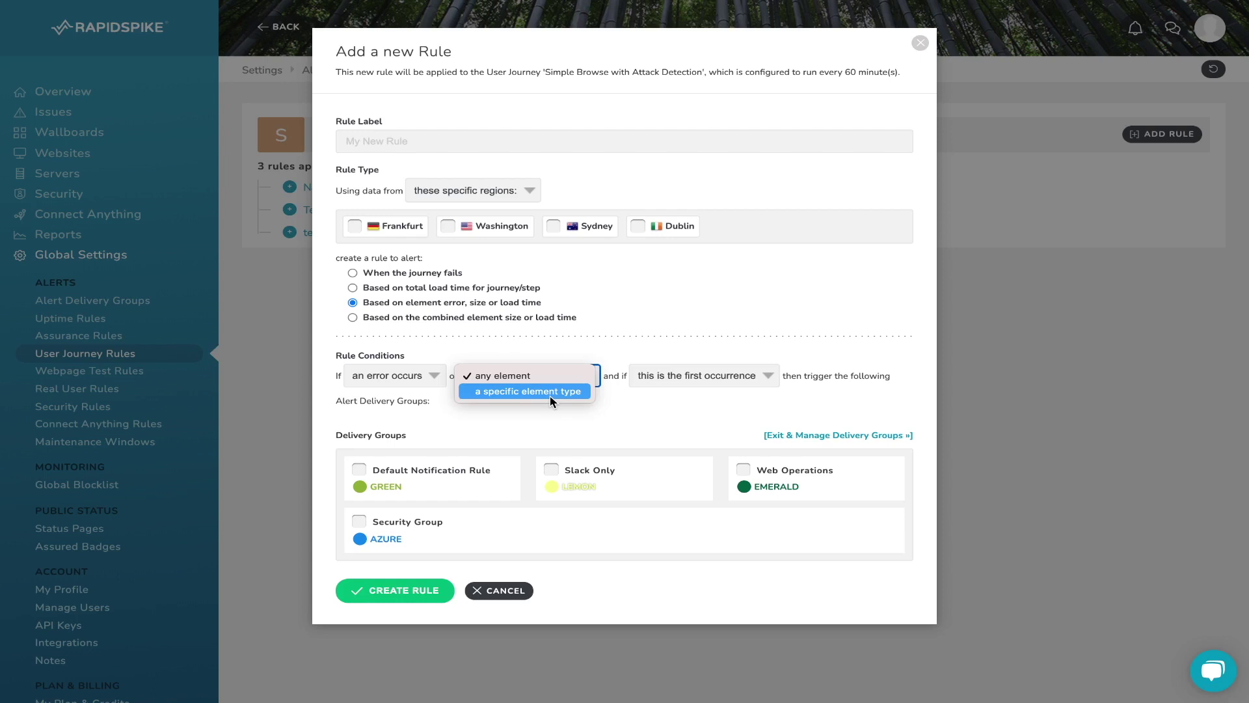
{"action": "left_click", "coordinate": [524, 582]}
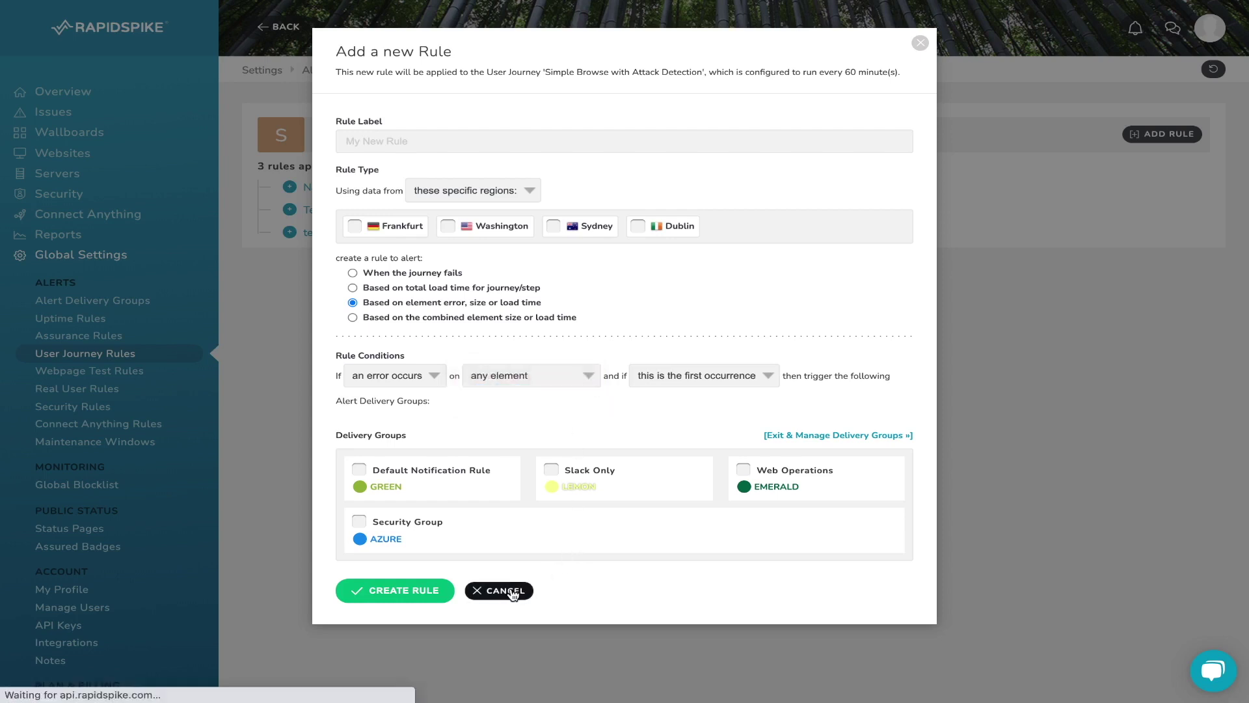
- Open the support ticket form from the account menu and close it without submitting
{"action": "scroll", "coordinate": [190, 464], "scroll_direction": "down", "scroll_amount": 5}
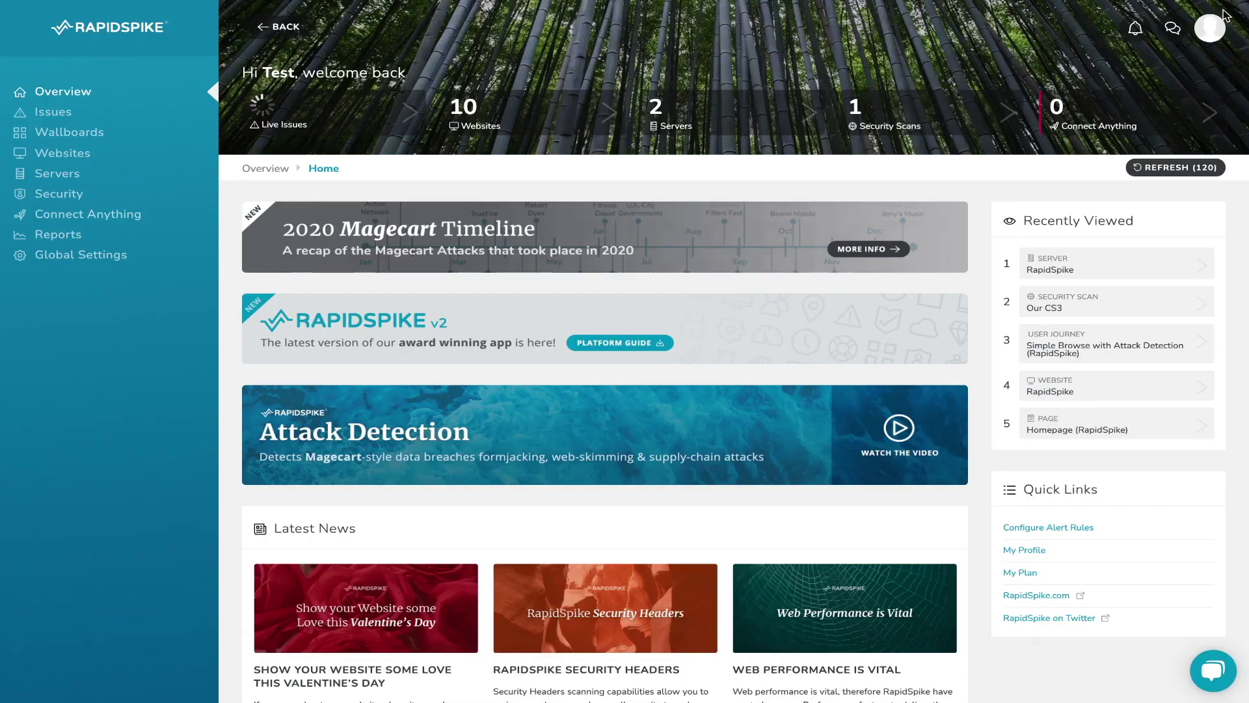
{"action": "left_click", "coordinate": [1211, 26]}
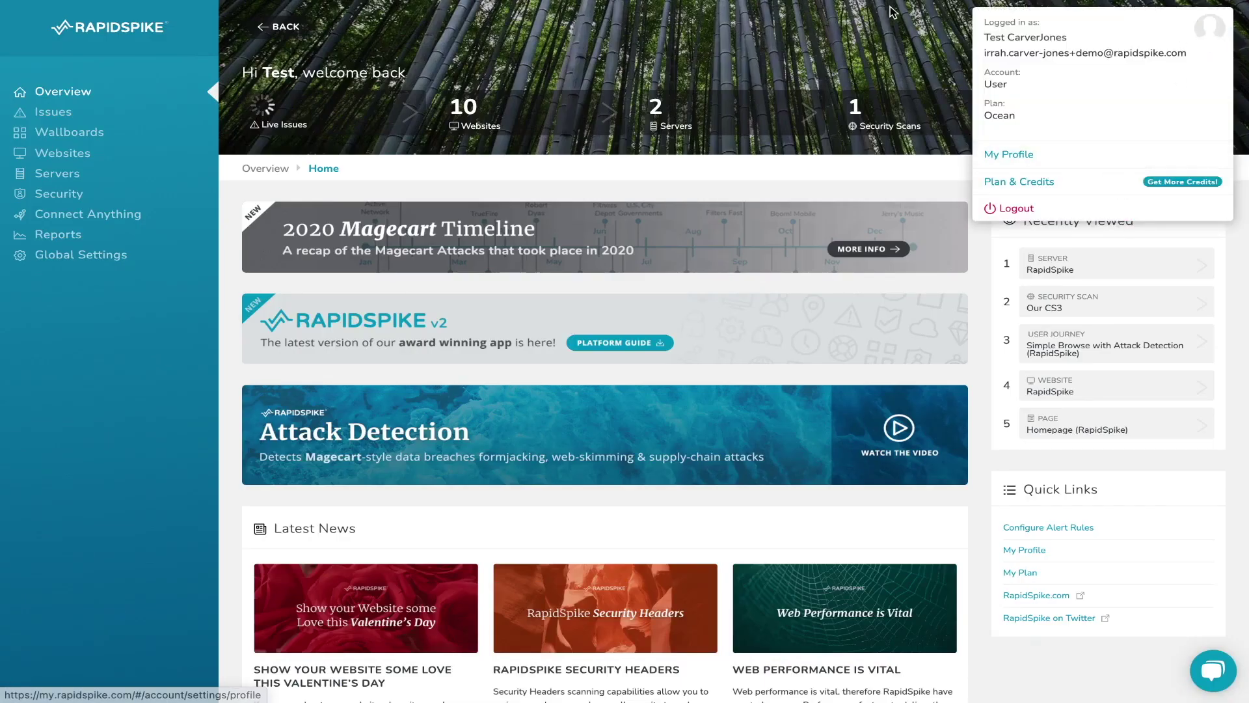
{"action": "left_click", "coordinate": [1173, 30]}
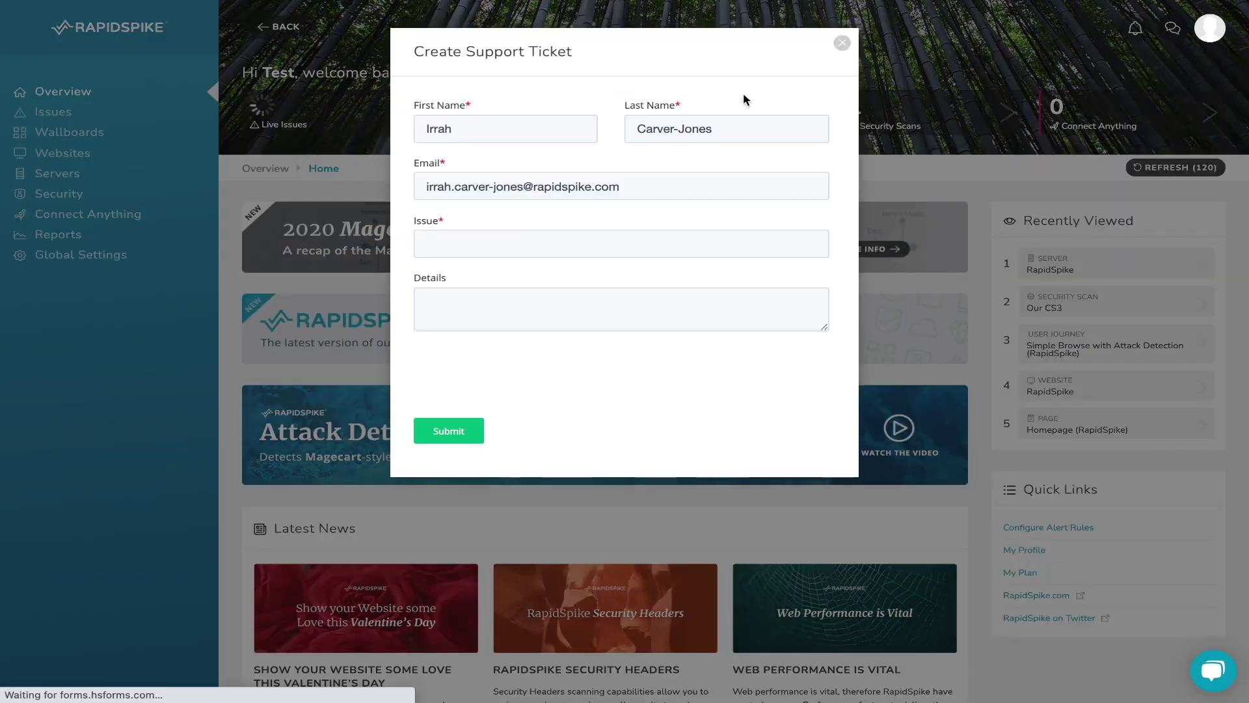
{"action": "left_click", "coordinate": [841, 43]}
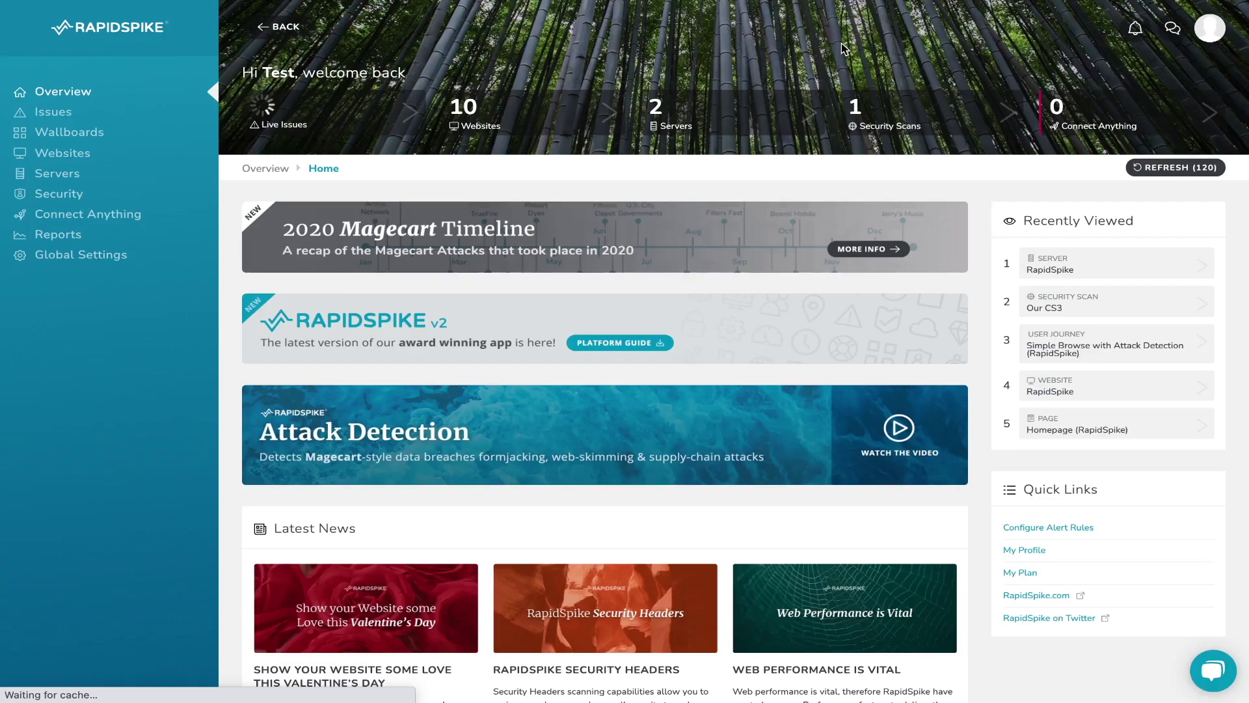